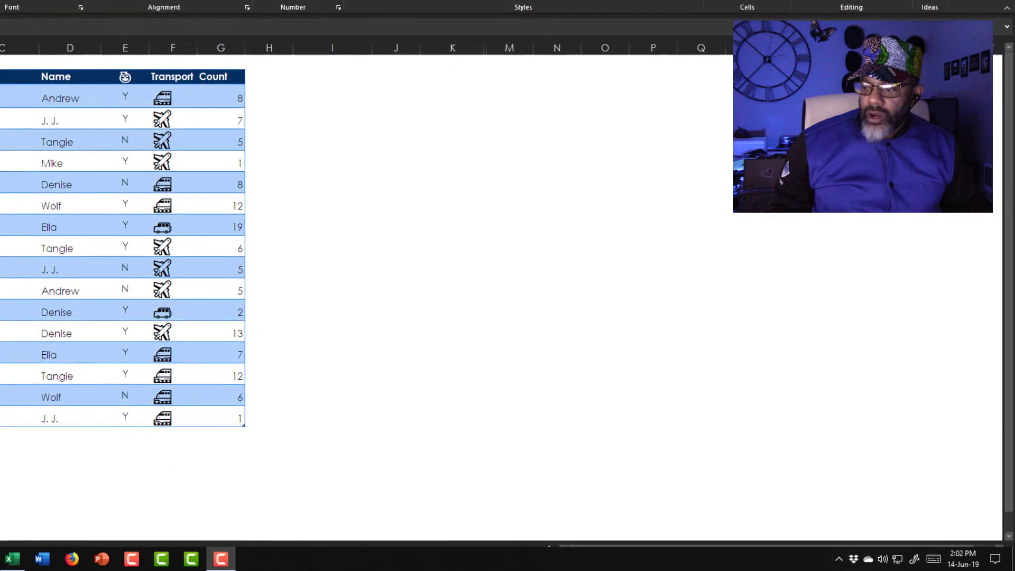
Open the Windows 10 on-screen touch keyboard from its system tray icon on the taskbar.
right_click(474, 559)
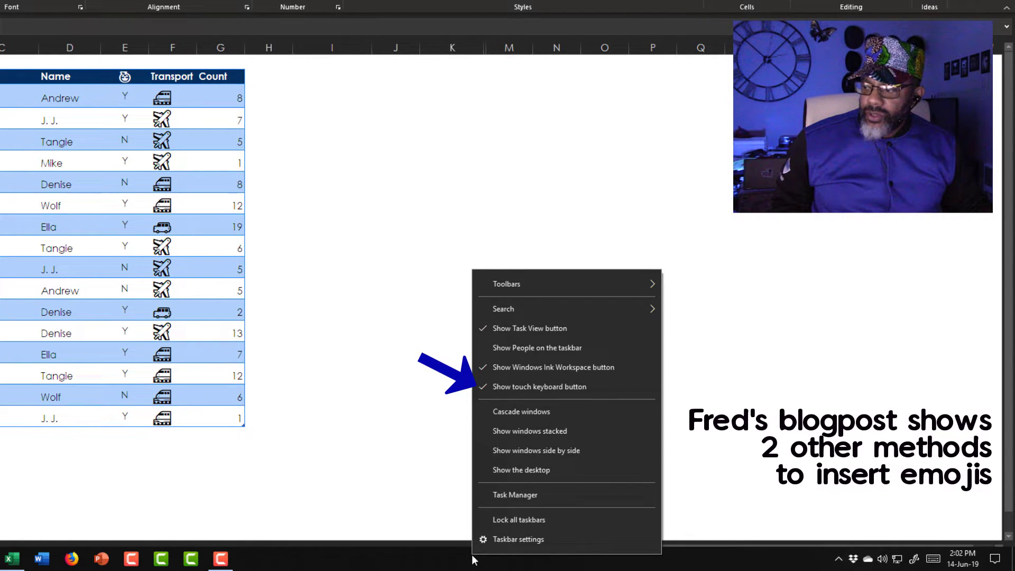
left_click(934, 561)
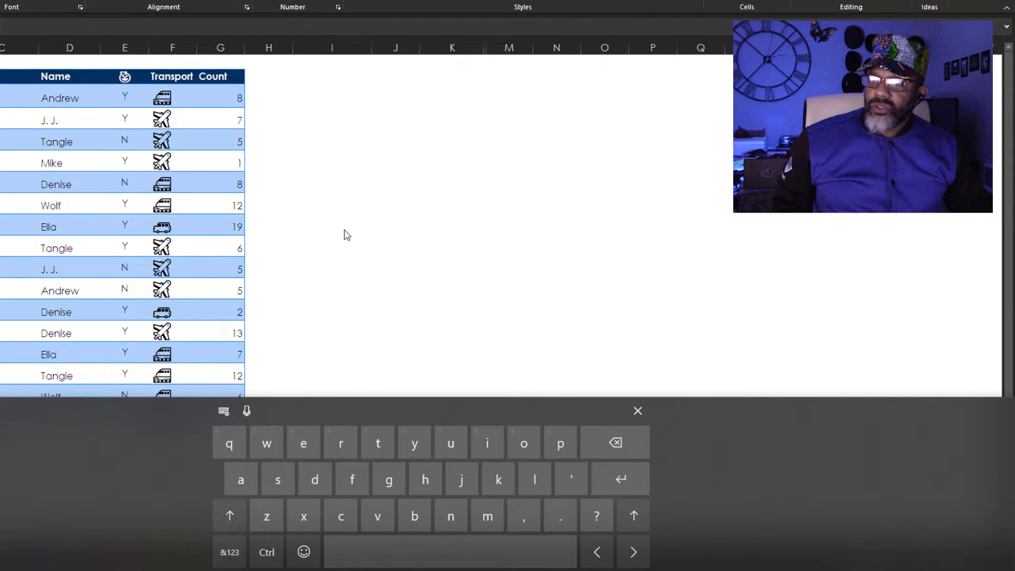
Insert the roller coaster emoji into C19 using the touch keyboard's emoji panel.
scroll(347, 235, "down", 2)
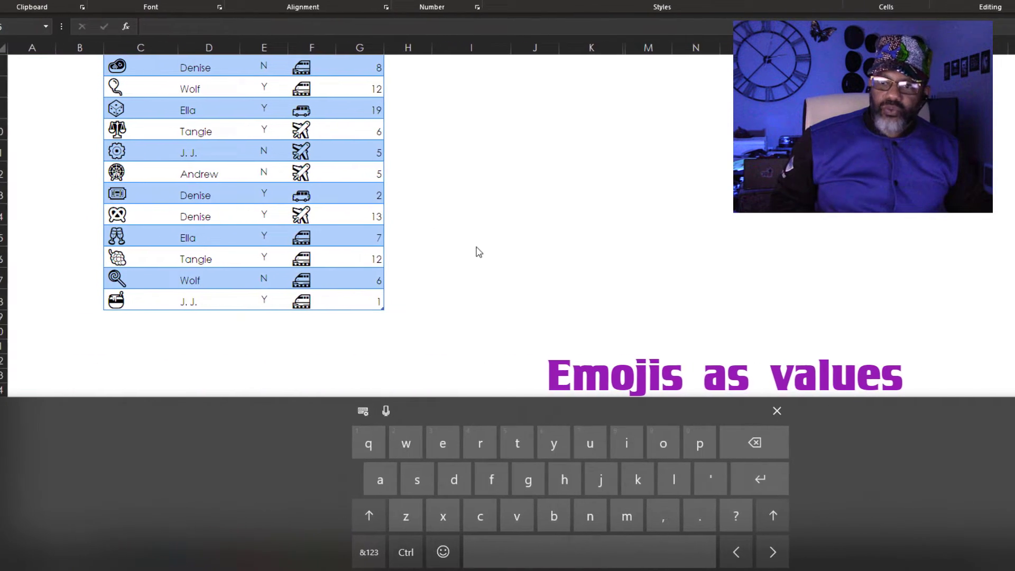
left_click(140, 315)
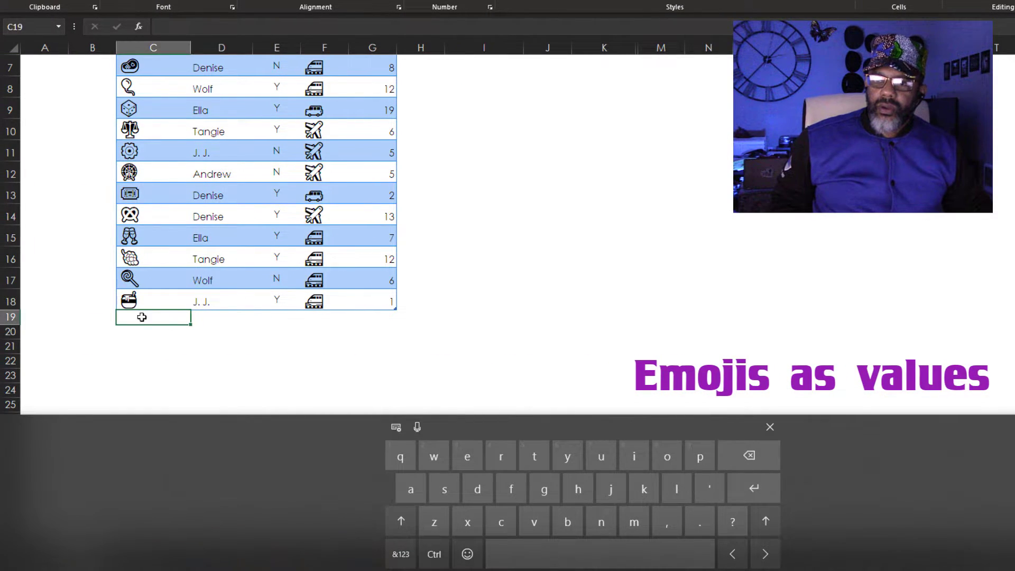
left_click(468, 554)
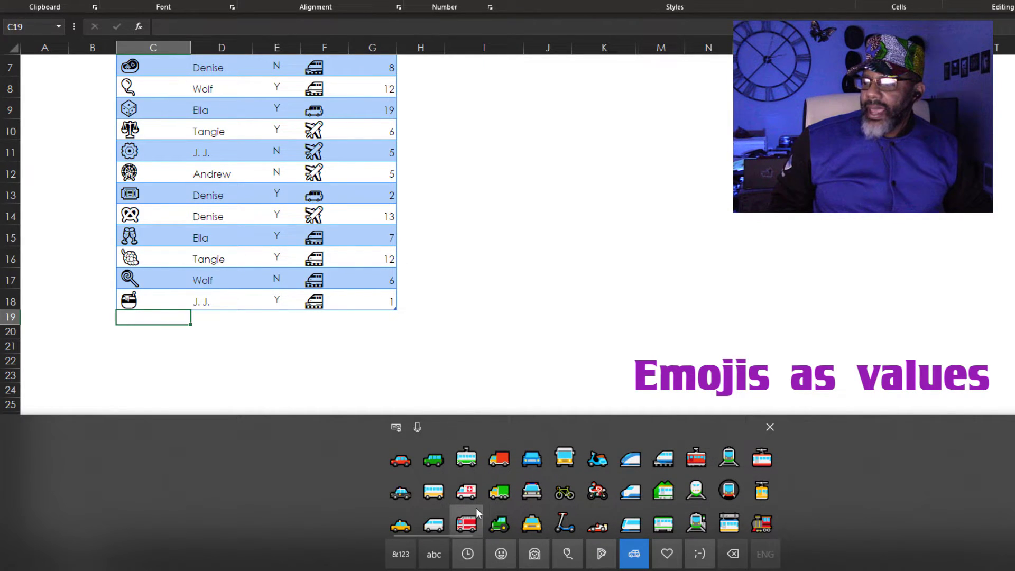
left_click(572, 554)
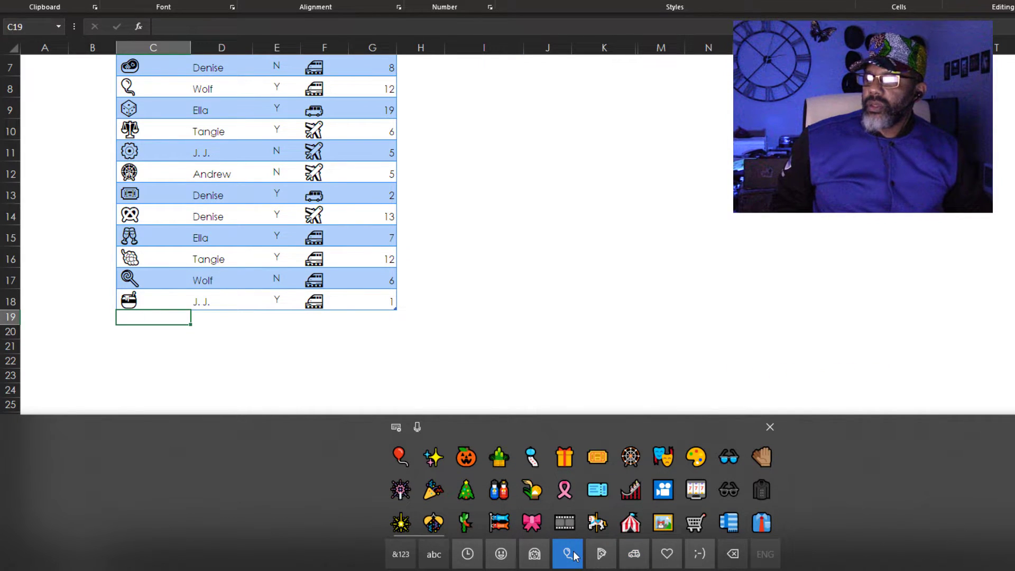
left_click(630, 491)
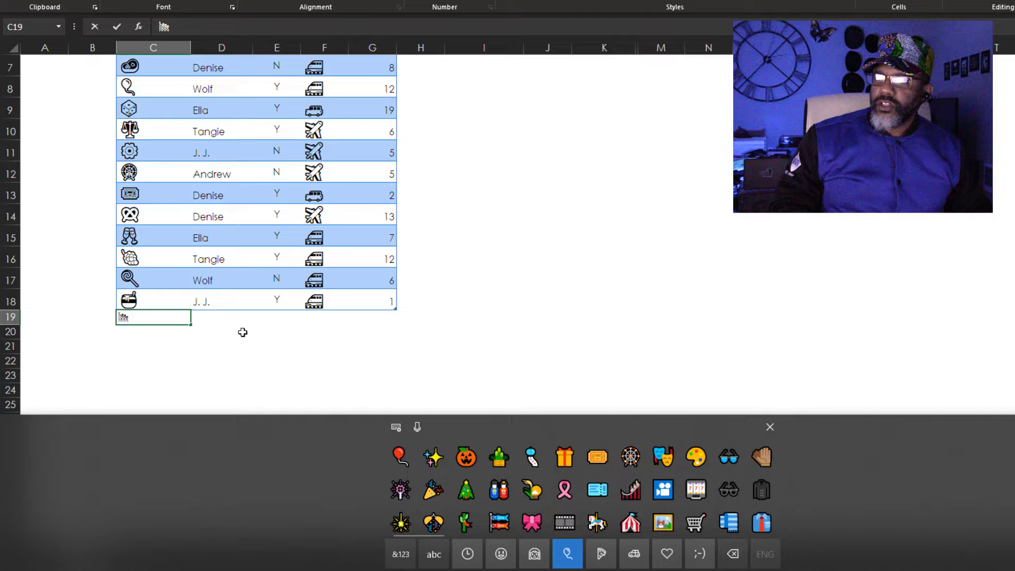
Enter Ella in D19 and N in E19.
left_click(204, 319)
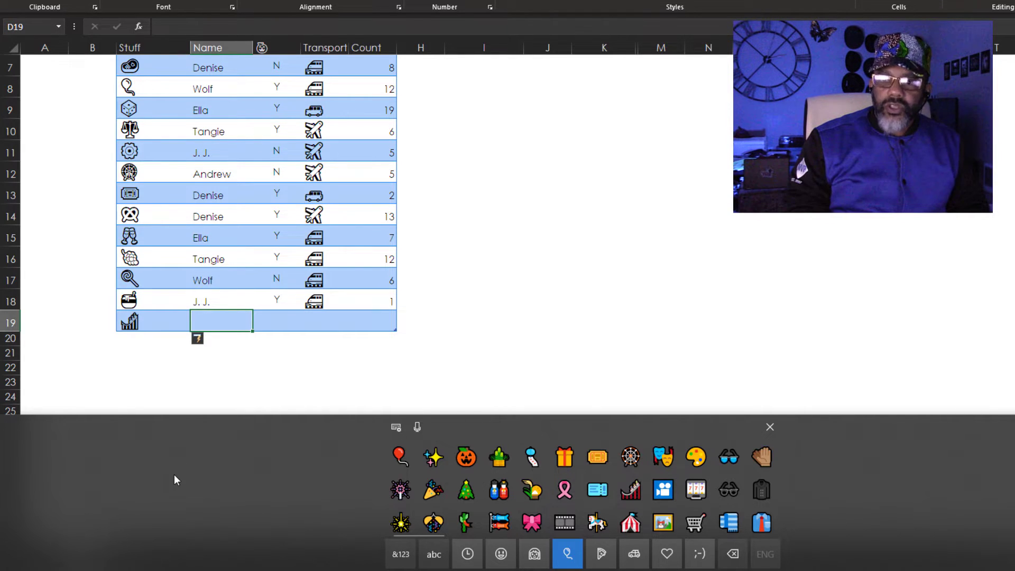
type("Ella")
key("Tab")
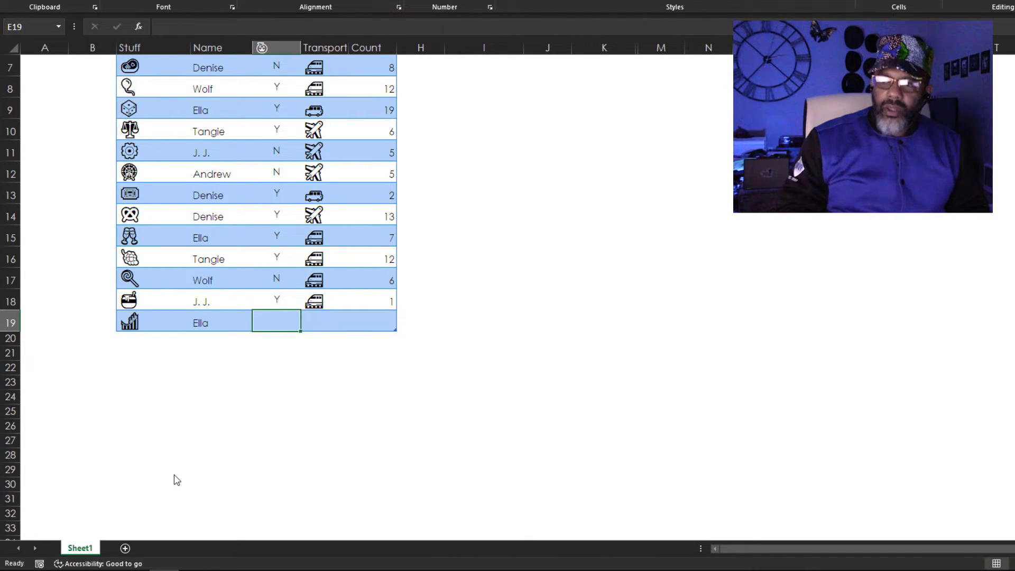
type("N")
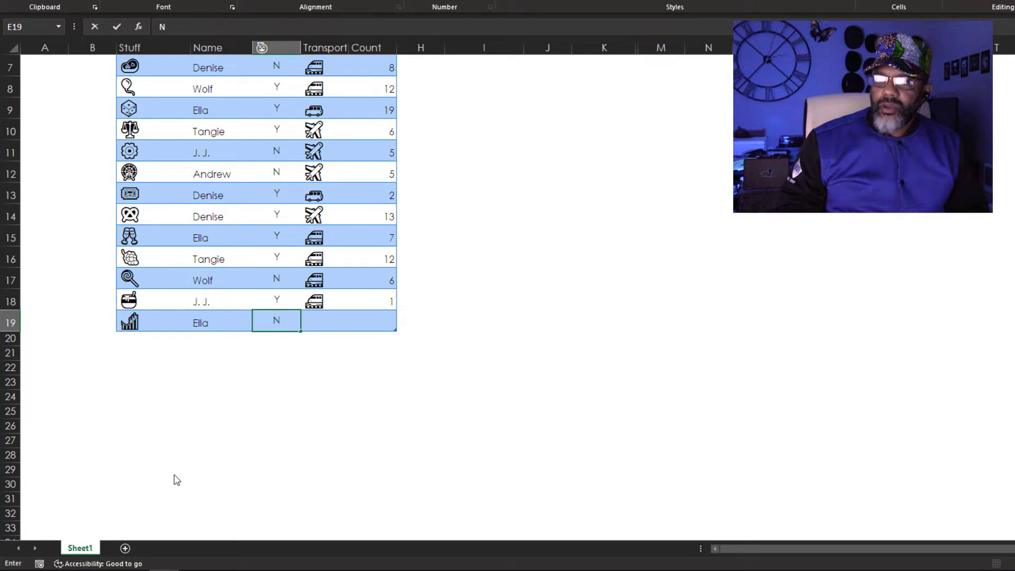
key("Tab")
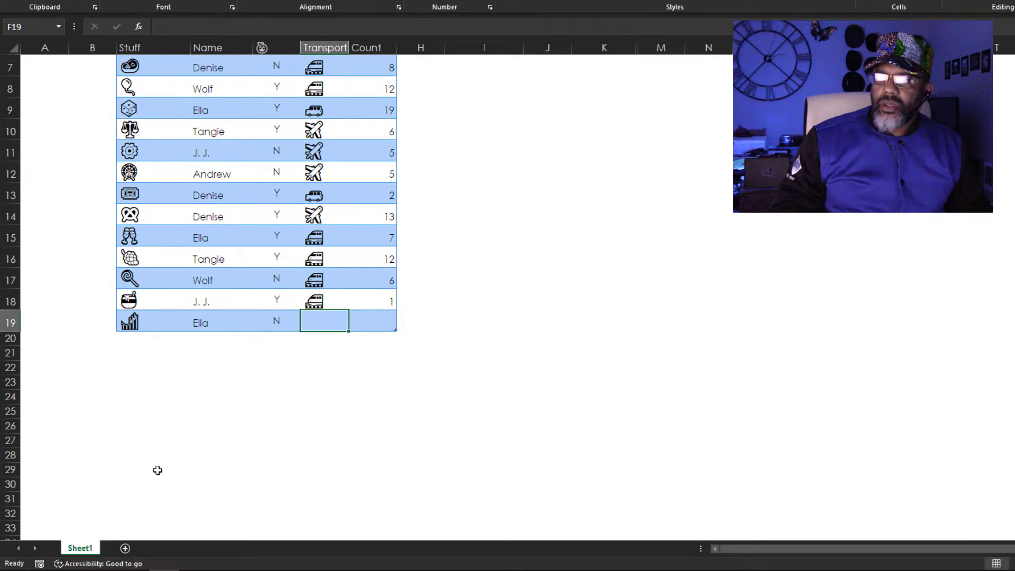
Copy the train icon from F16 into F19.
left_click(304, 257)
right_click(310, 258)
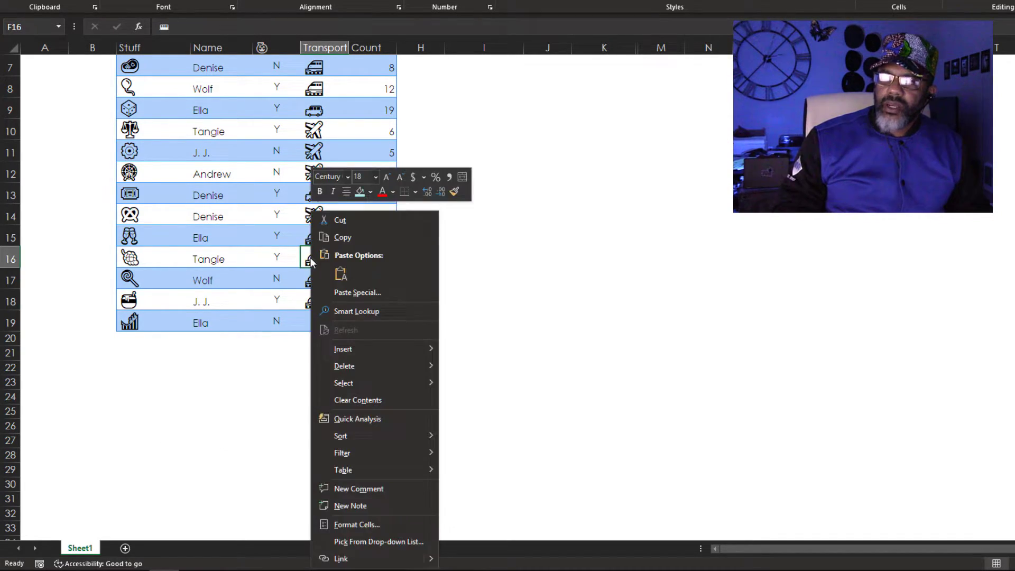
left_click(332, 238)
right_click(300, 320)
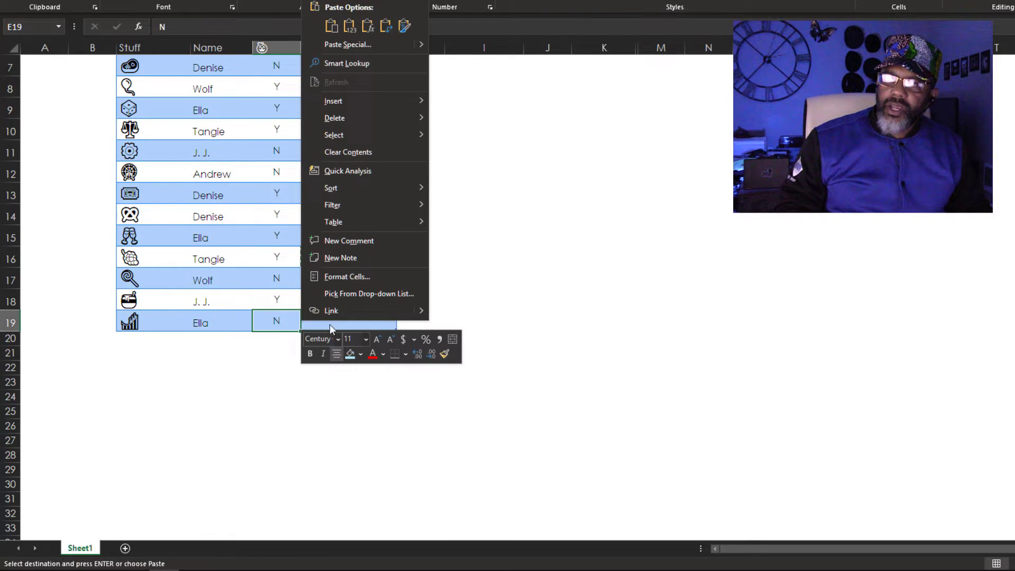
key("Escape")
right_click(314, 324)
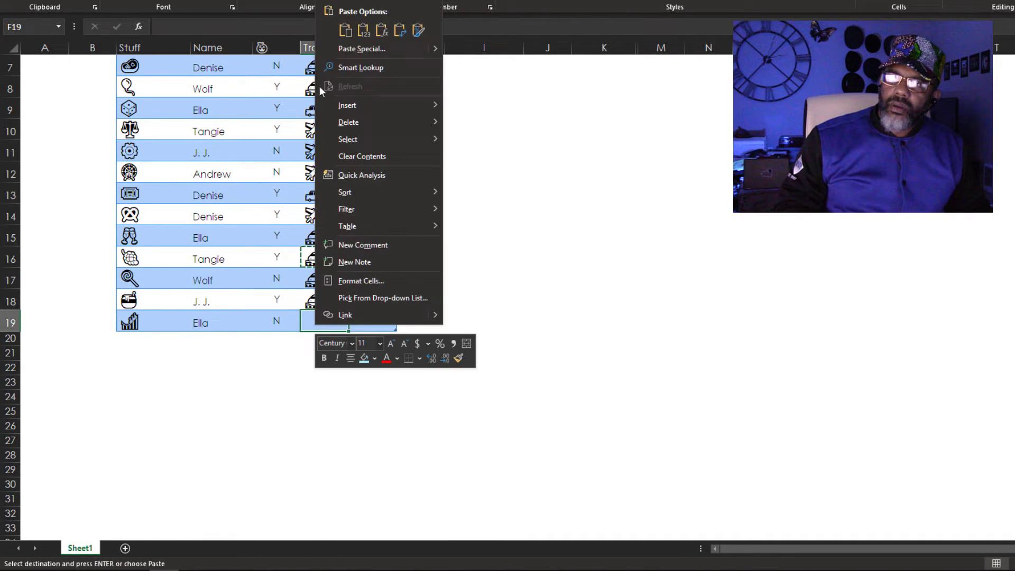
left_click(345, 30)
Enter a count of 9 in G19.
left_click(382, 328)
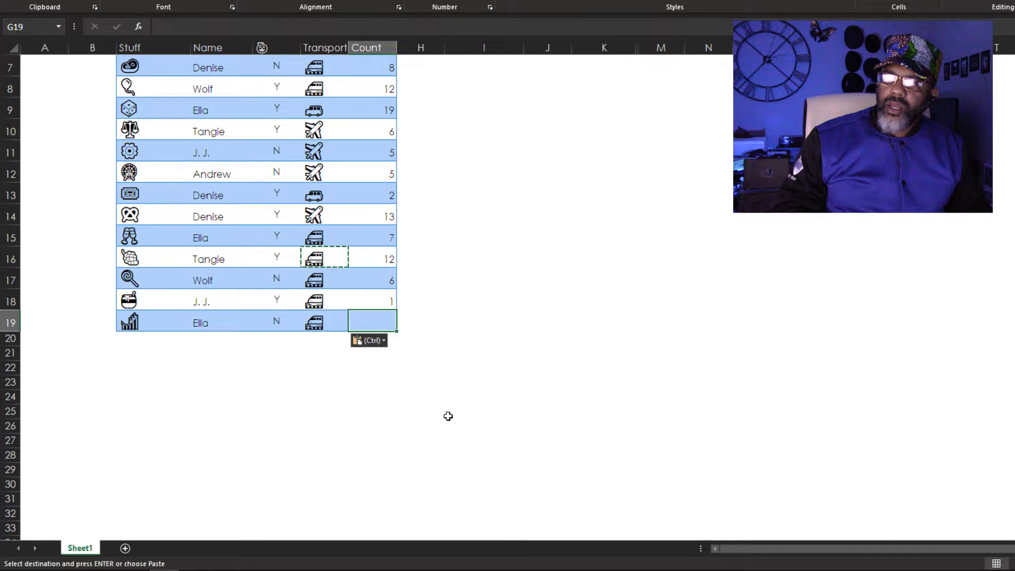
type("9")
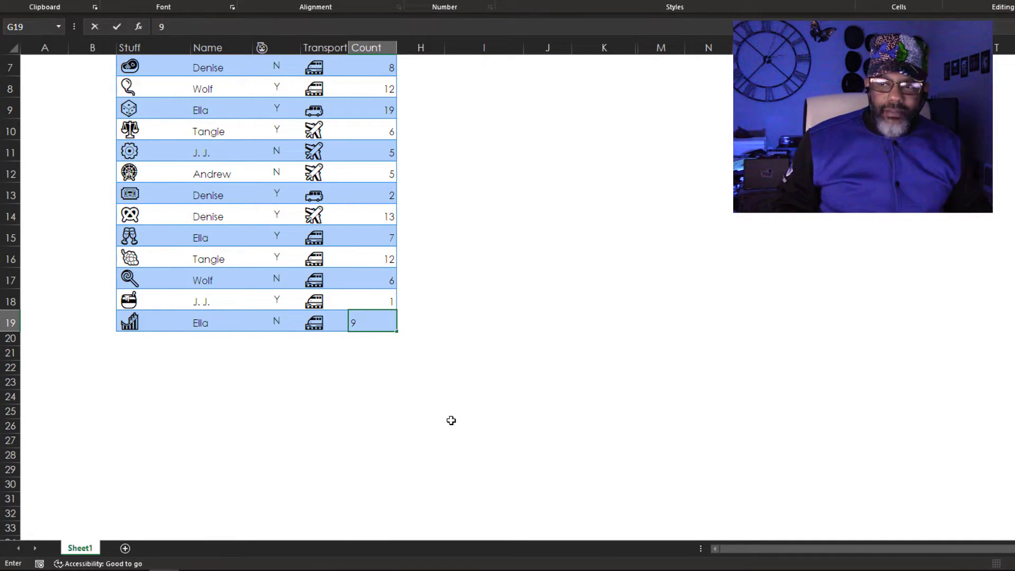
key("Return")
scroll(455, 370, "up", 2)
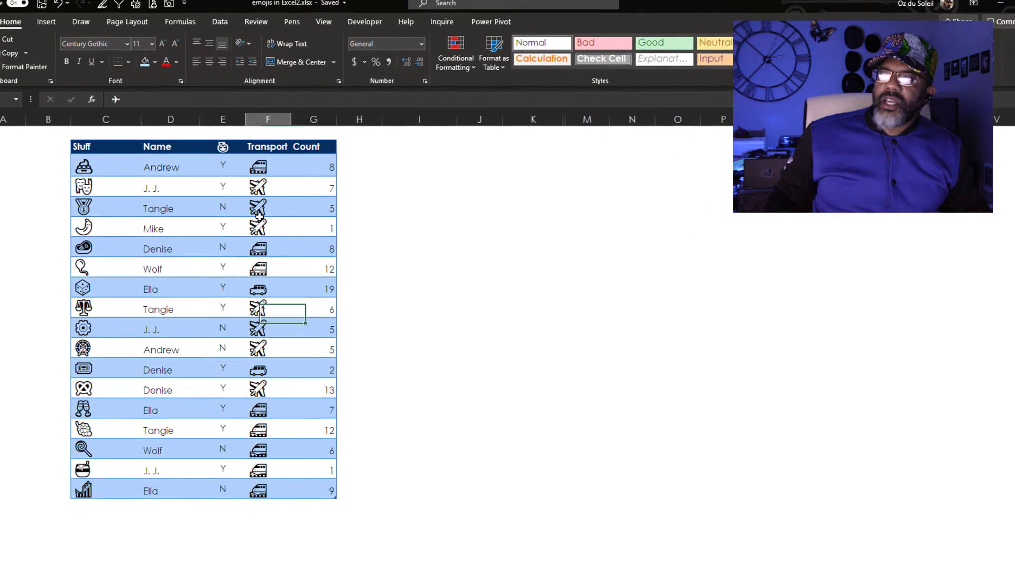
Insert a slicer on the table's Transport column.
left_click(315, 154)
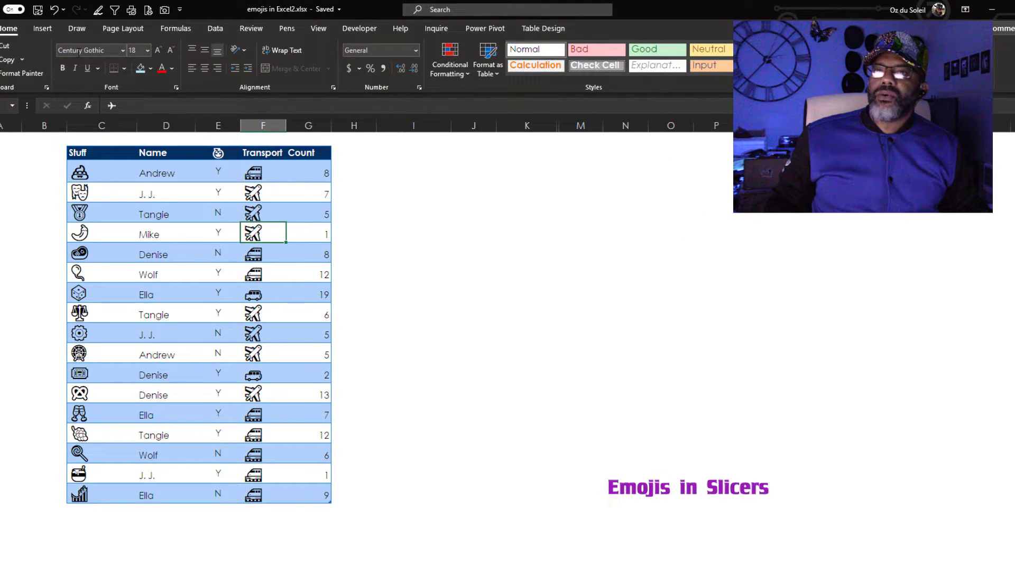
left_click(55, 29)
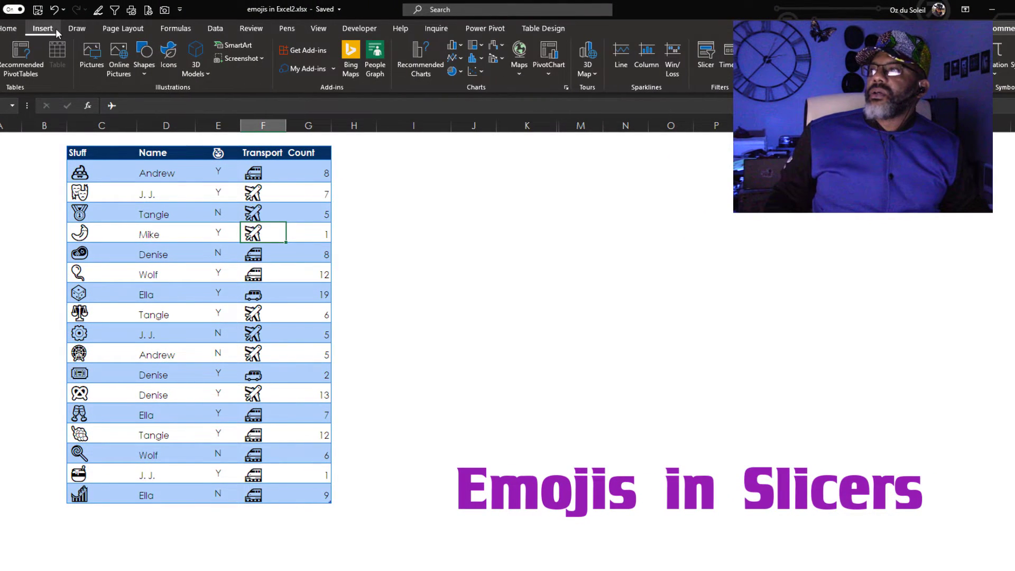
left_click(708, 52)
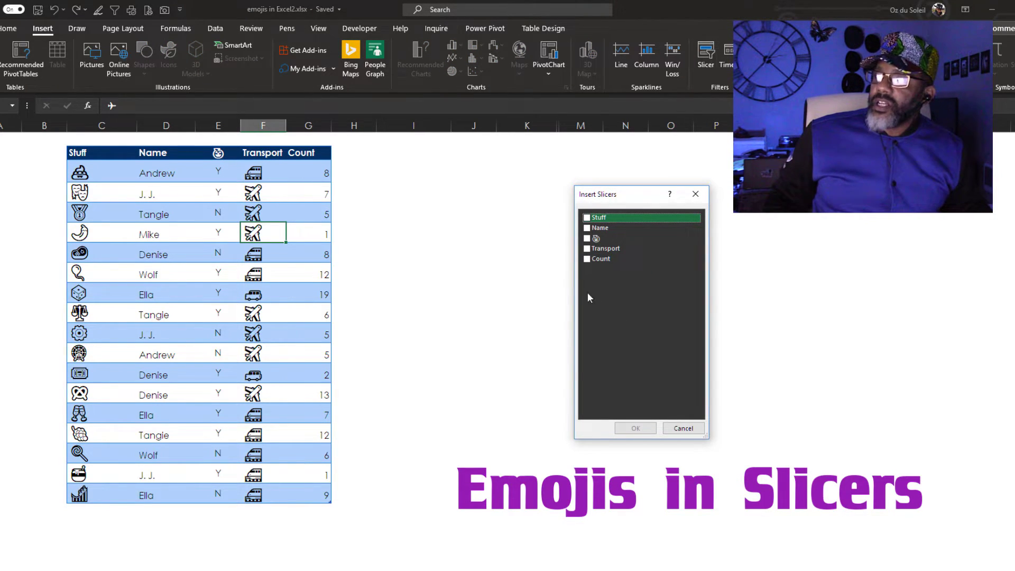
left_click(588, 248)
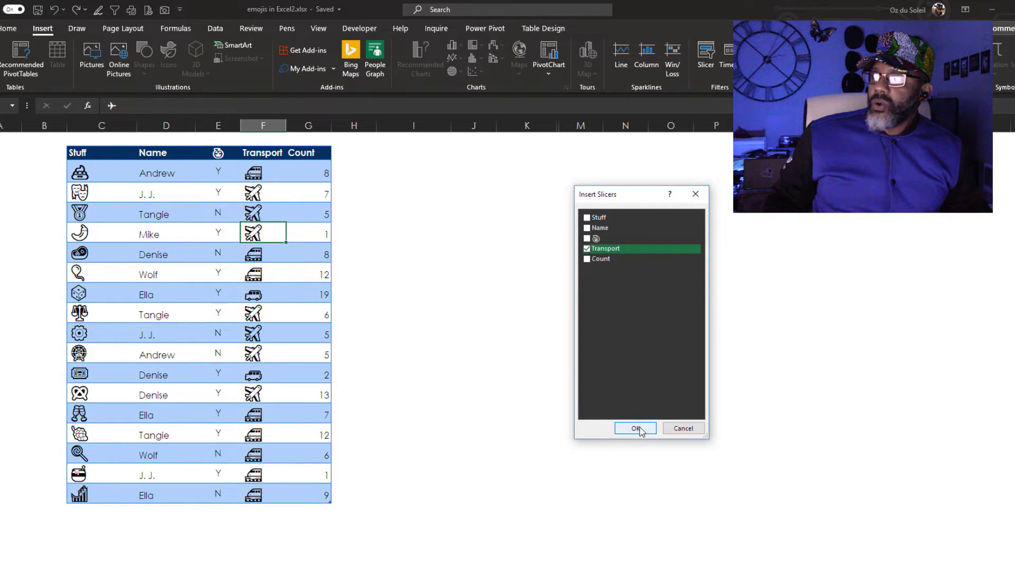
left_click(636, 429)
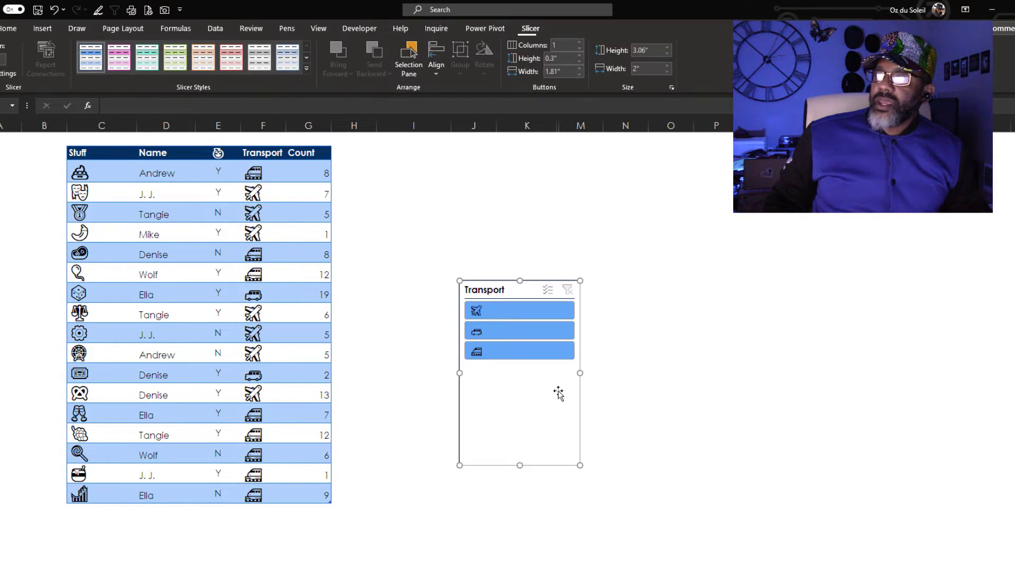
Filter by bus, plane and train in the slicer, clear the filter, then delete the slicer.
left_click(498, 333)
left_click(494, 313)
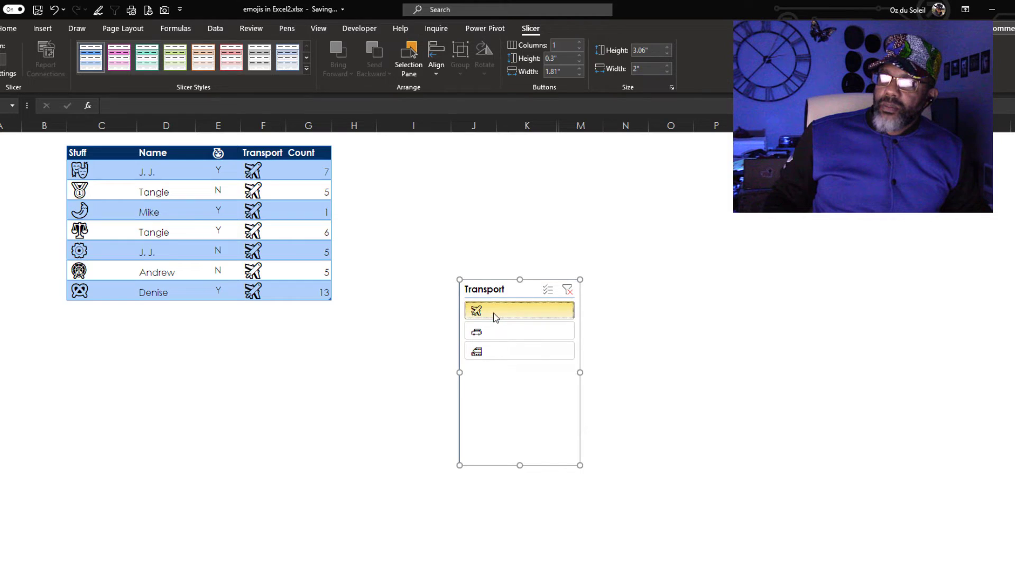
left_click(500, 353)
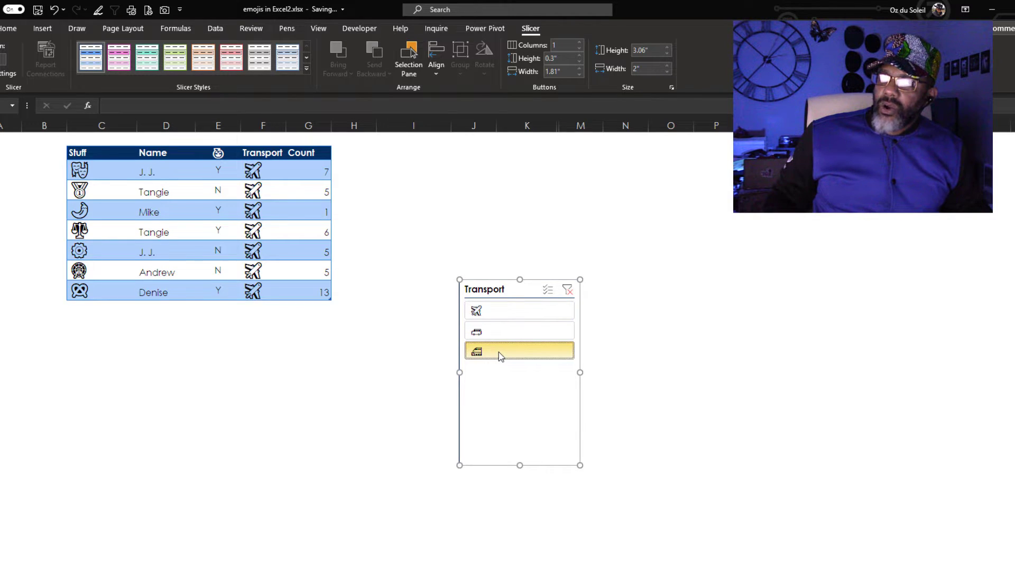
left_click(567, 294)
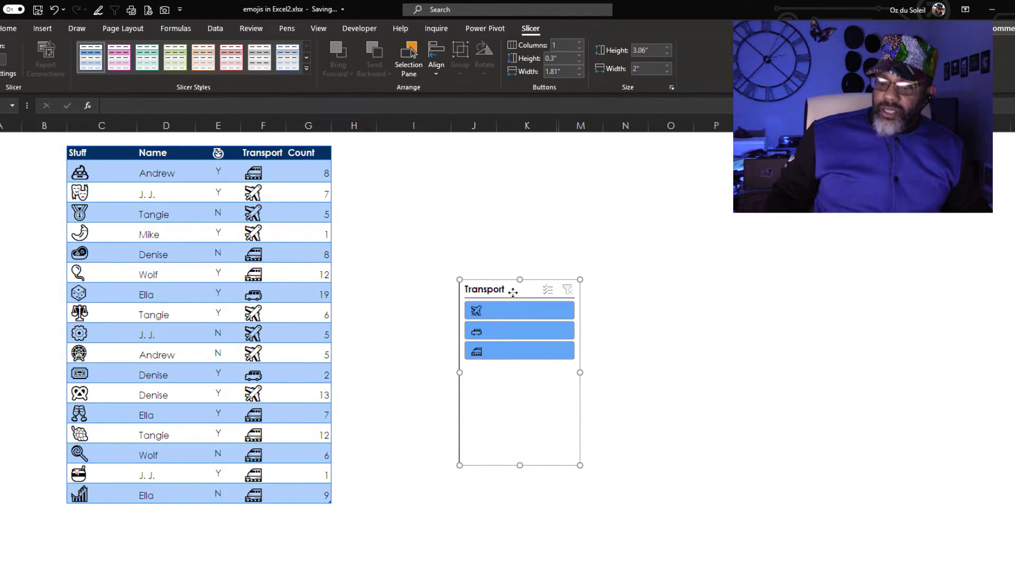
key("Delete")
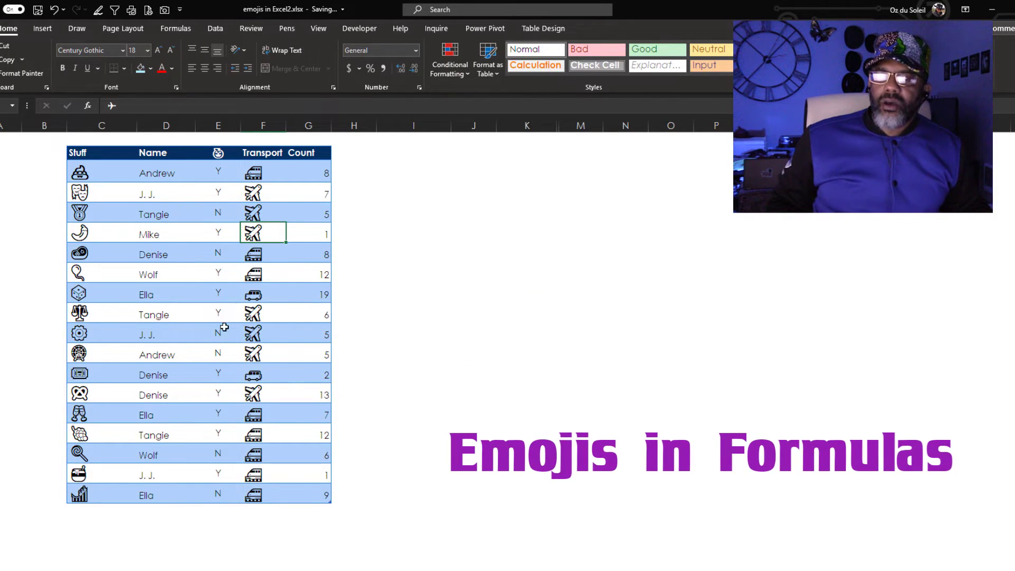
Copy the dice emoji from Ella's Stuff cell.
left_click(102, 294)
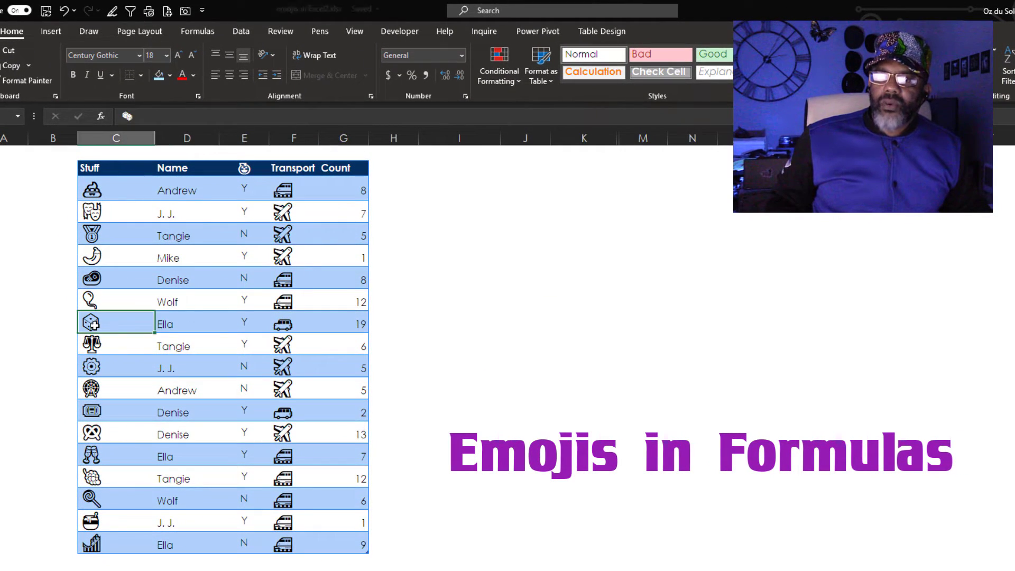
double_click(127, 116)
right_click(127, 118)
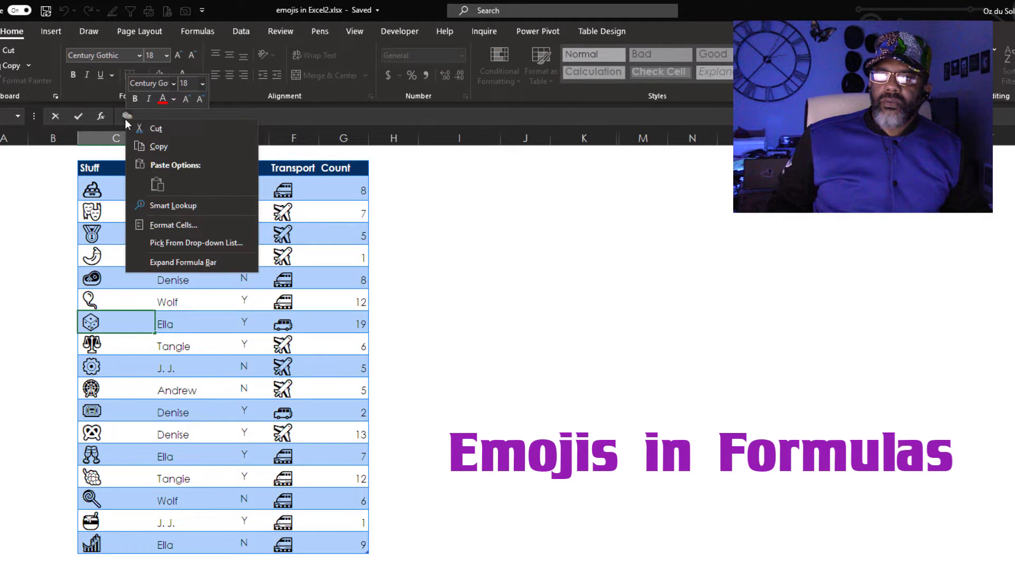
left_click(158, 145)
key("Escape")
Enter =VLOOKUP("<dice emoji>",Table1,4,FALSE) in column I to return its bus transport icon.
left_click(472, 248)
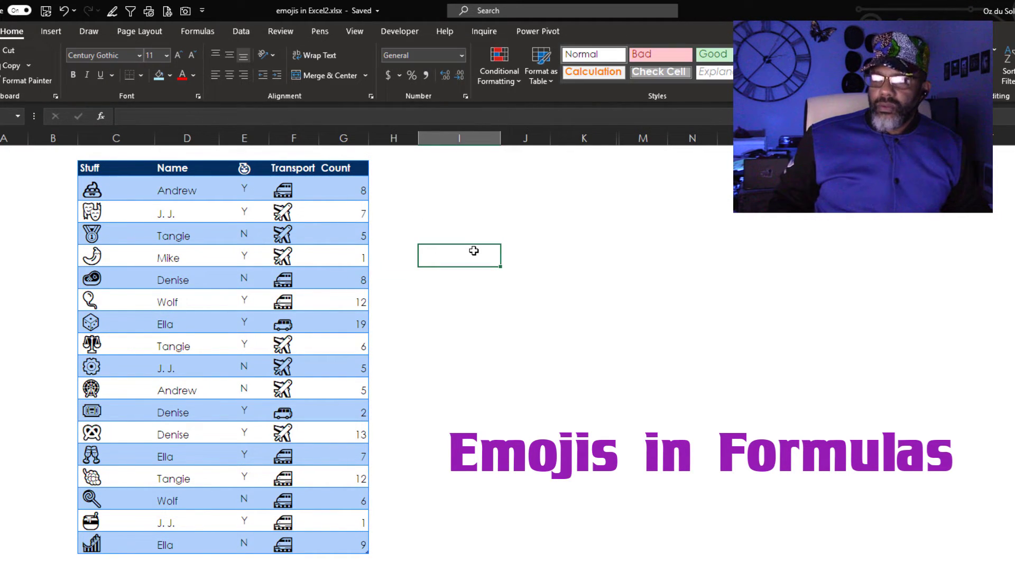
type("=v")
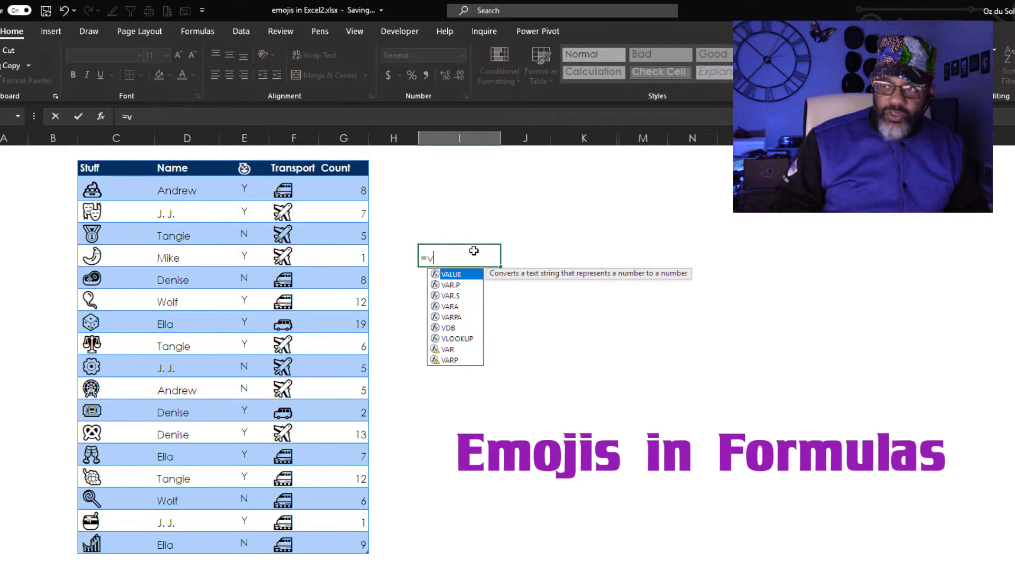
double_click(457, 339)
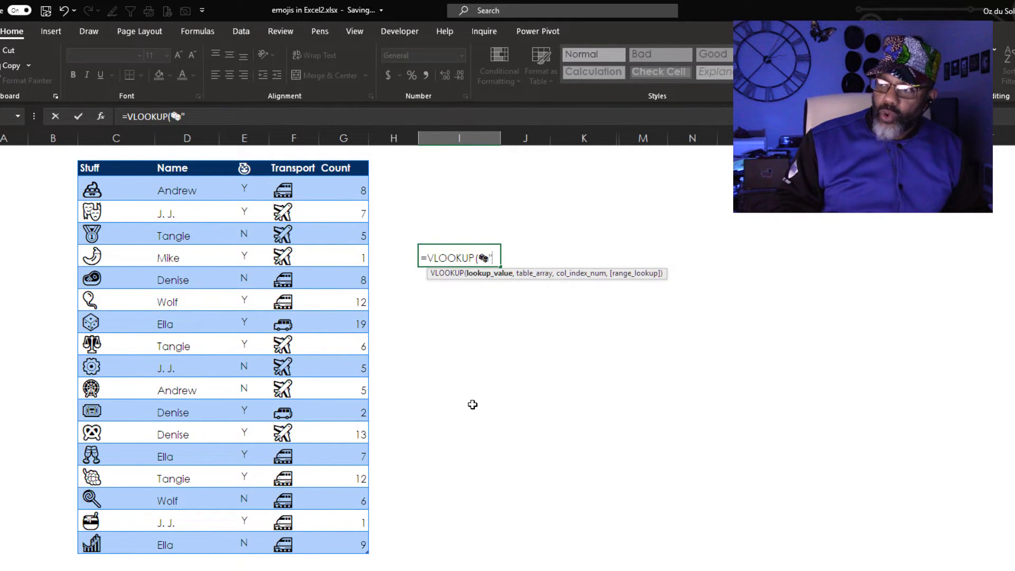
key("Return")
left_click(539, 414)
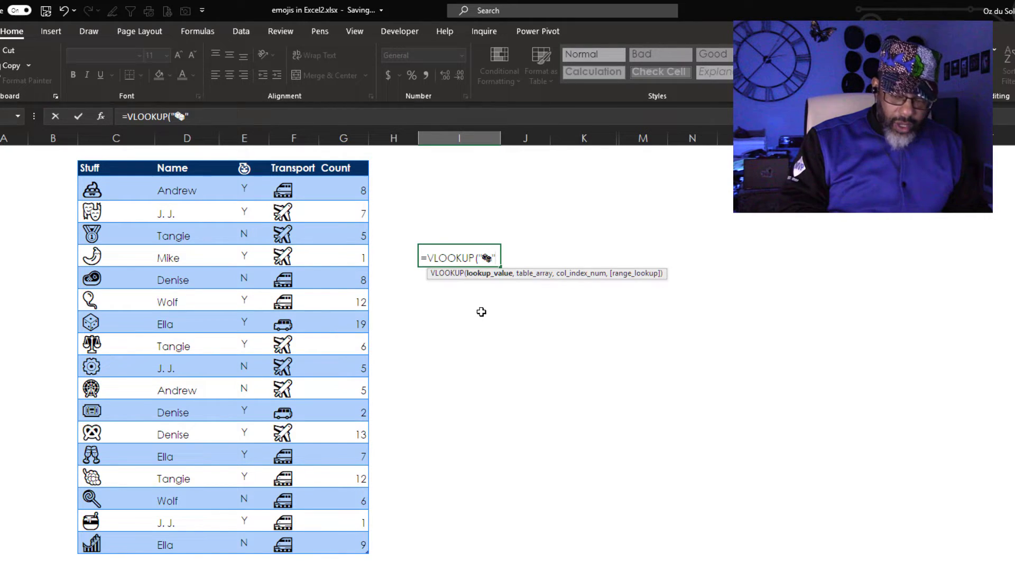
type(",")
left_click(109, 188)
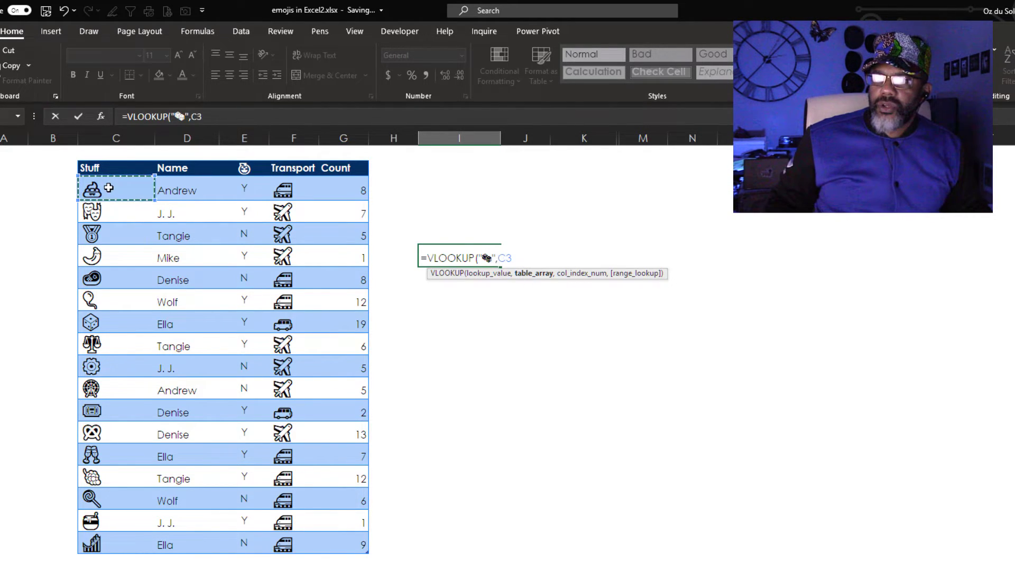
left_click_drag(128, 250, 340, 550)
type(",")
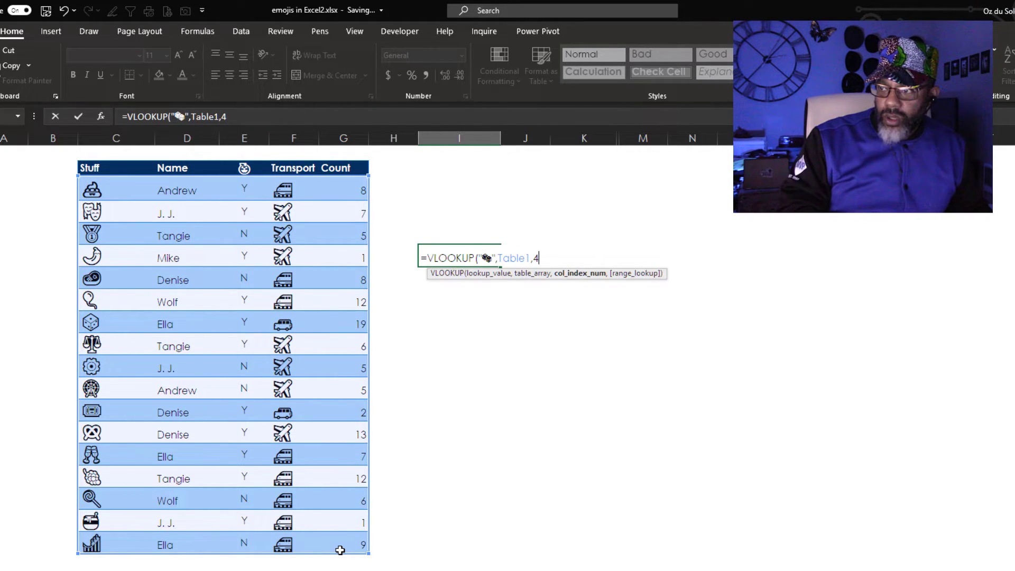
type("4,")
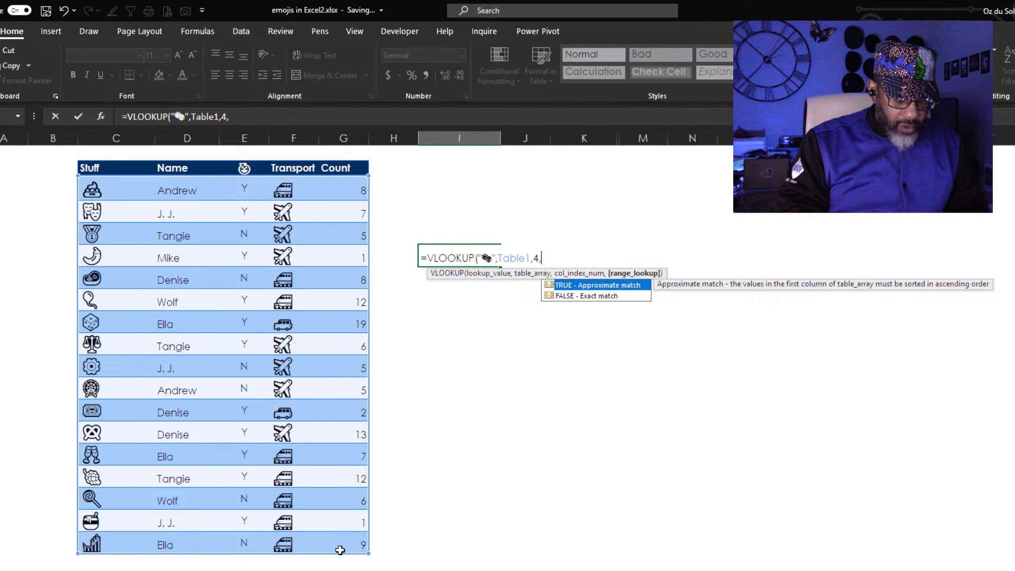
type("false")
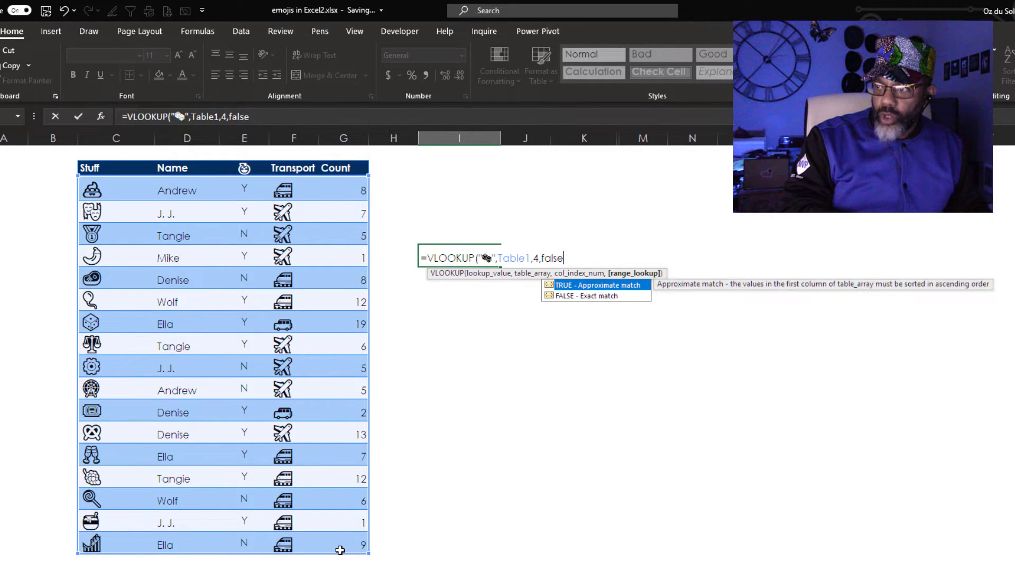
type(")")
key("Return")
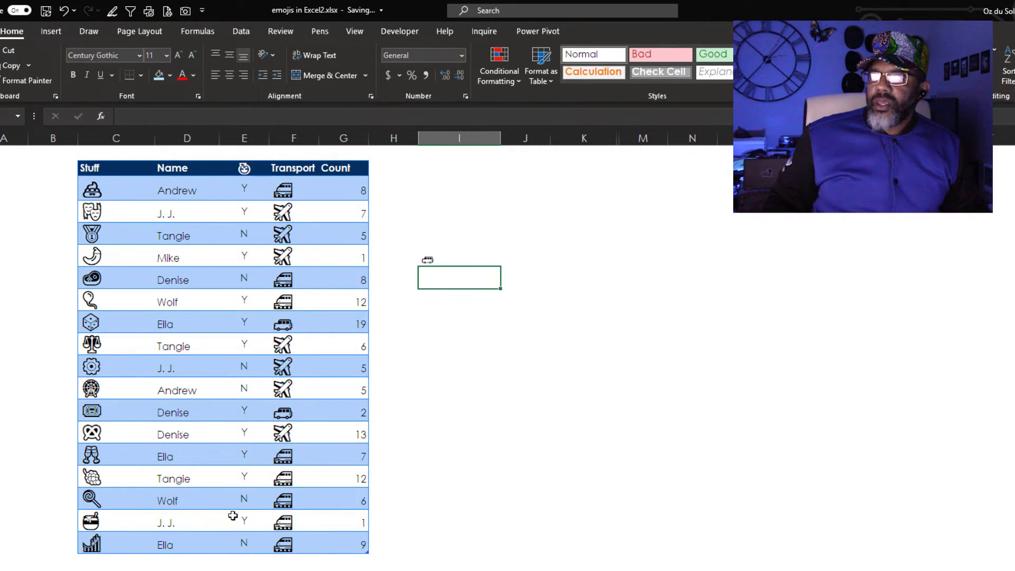
Paste Andrew's train emoji as a value into I3.
left_click(437, 254)
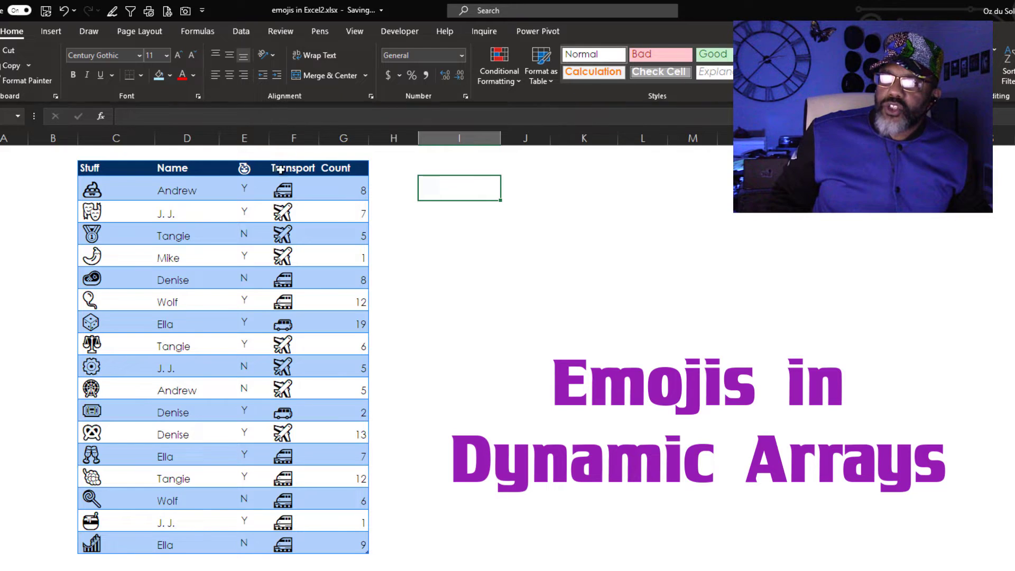
left_click(312, 185)
right_click(313, 185)
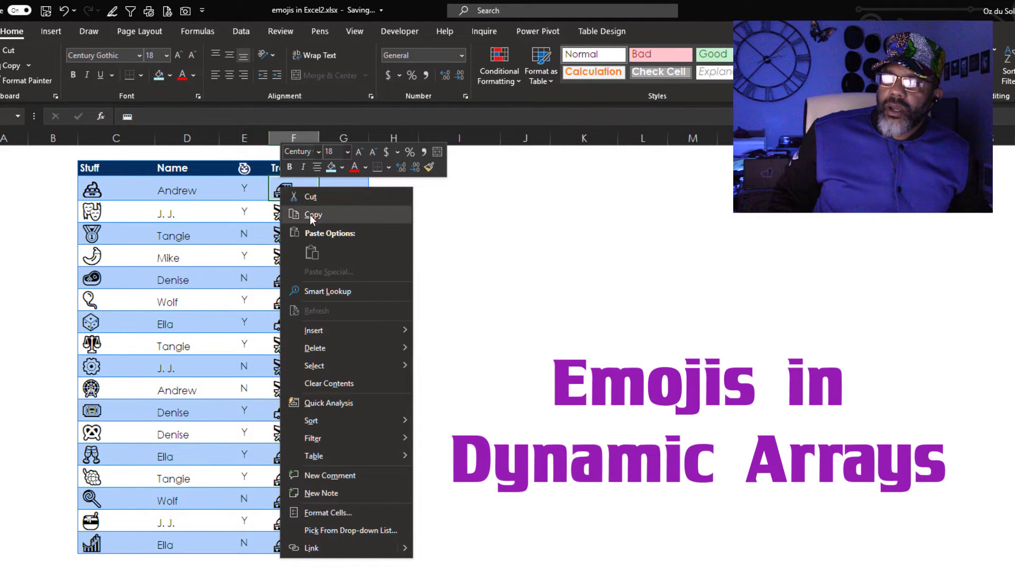
left_click(363, 213)
left_click(452, 211)
right_click(451, 210)
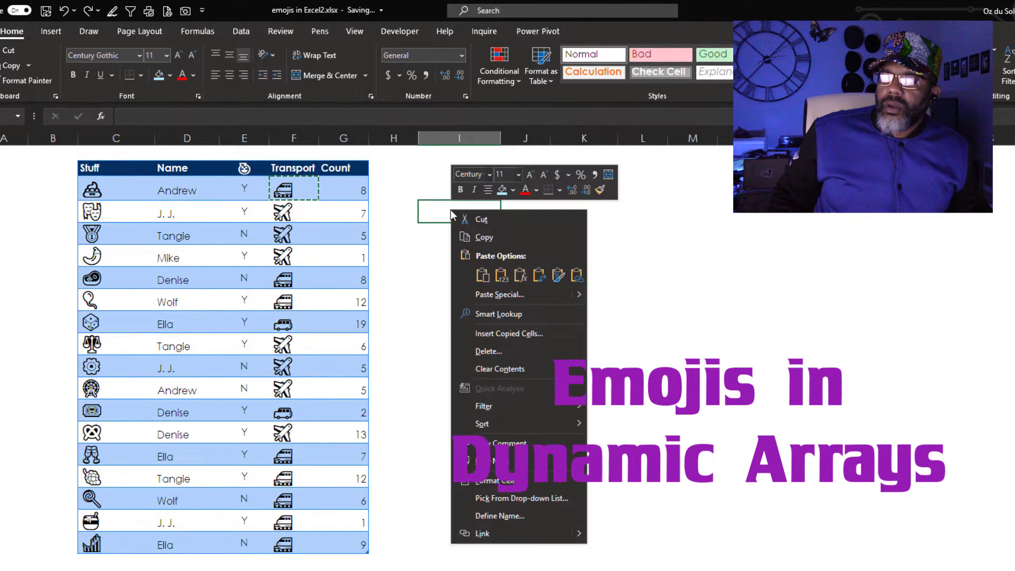
left_click(501, 275)
Enter =FILTER(Table1,Table1[Transport]=I3) to list the table rows with the train icon.
left_click(457, 258)
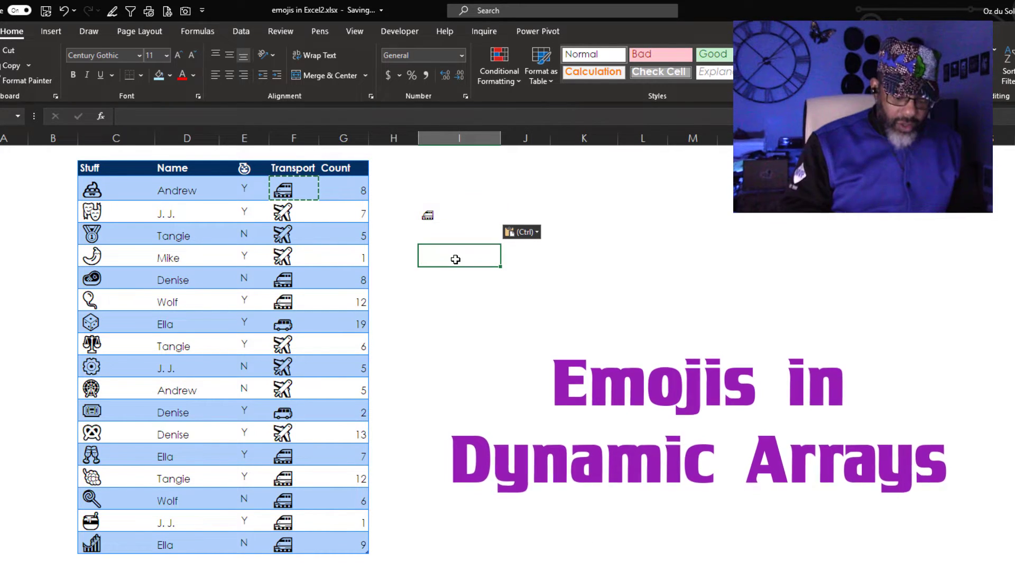
type("=filter")
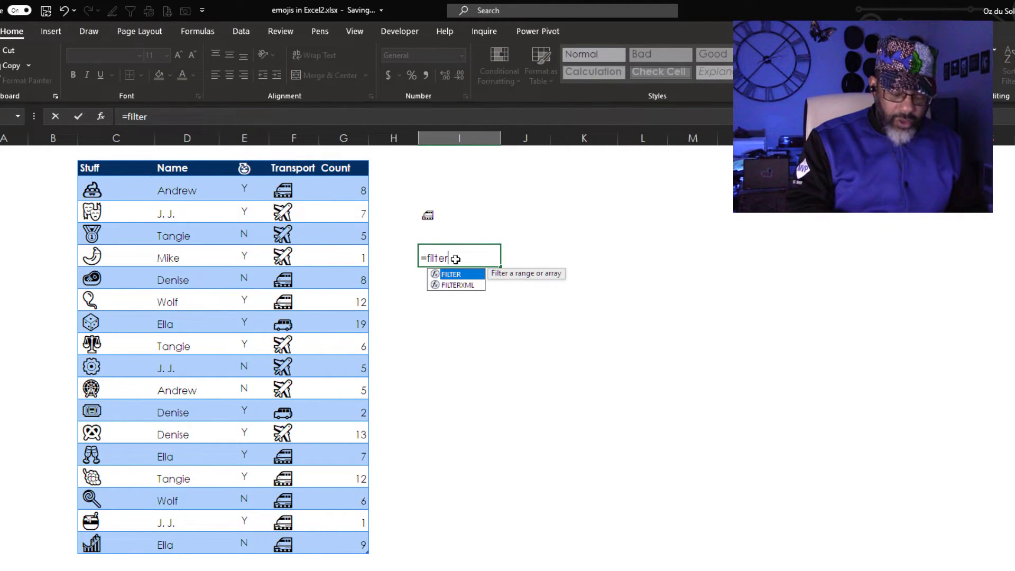
type("(")
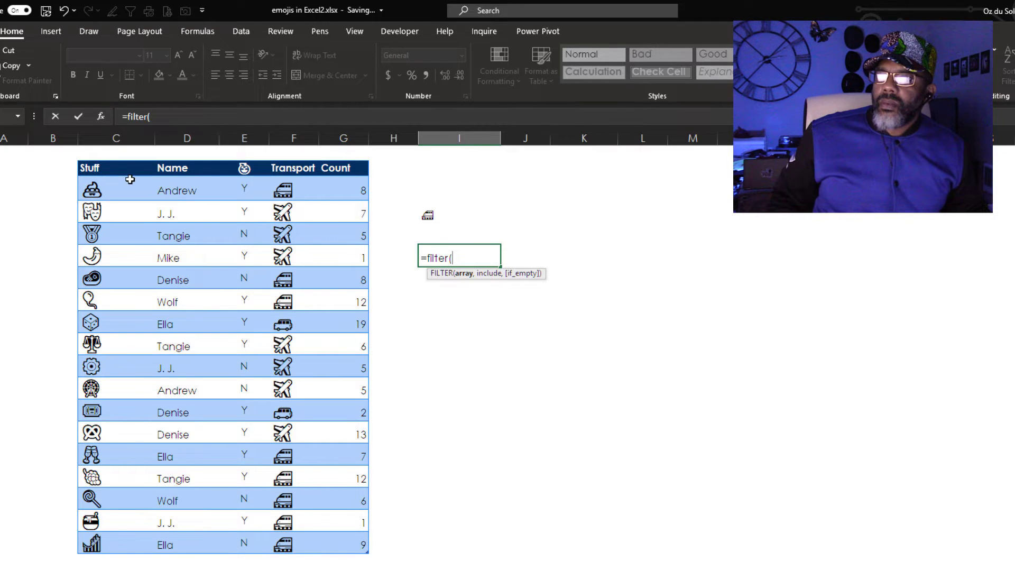
left_click(116, 187)
left_click_drag(116, 188, 328, 550)
type(",")
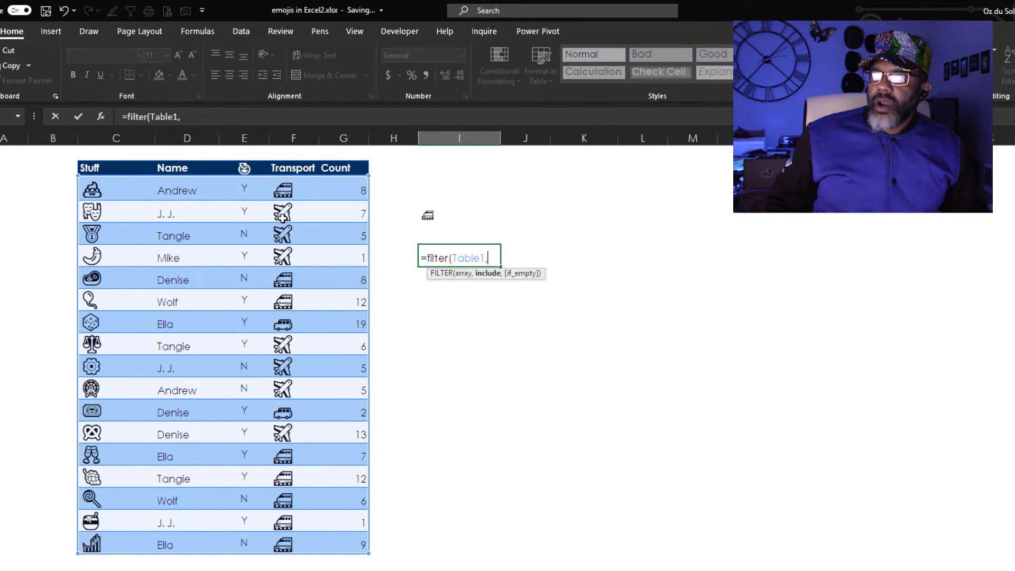
left_click_drag(288, 187, 294, 549)
type("=")
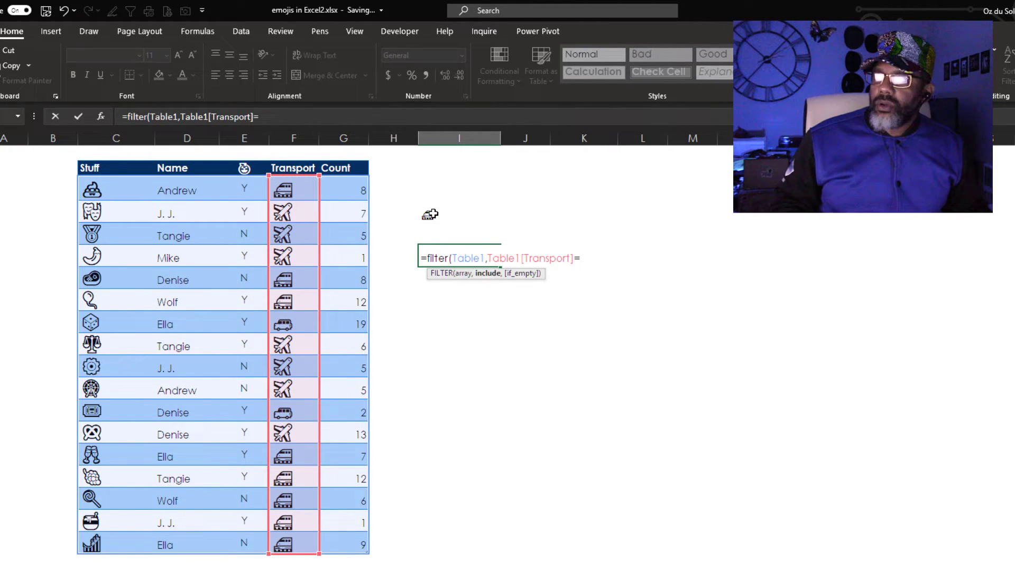
left_click(429, 214)
key("Return")
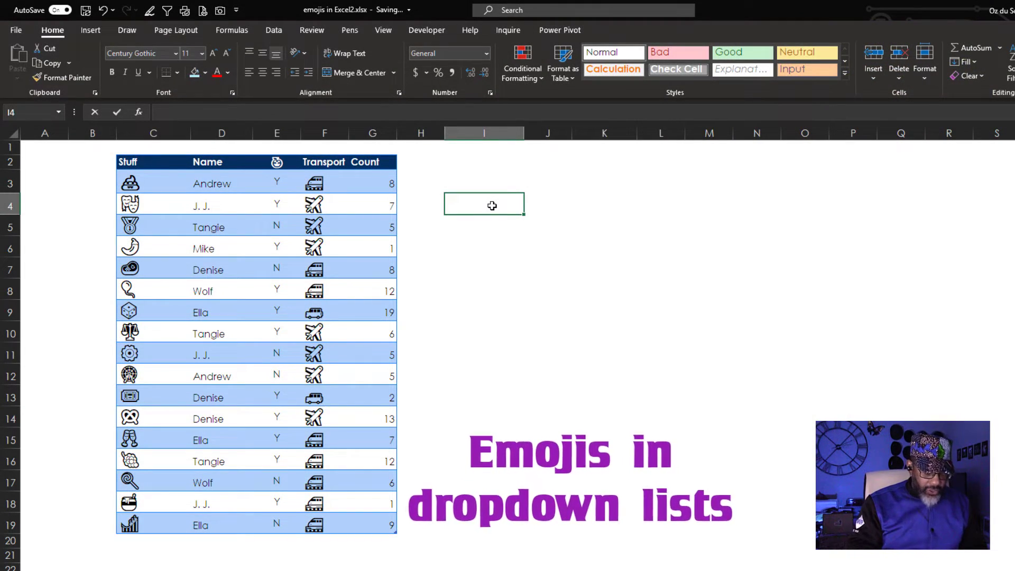
Enter =UNIQUE(Table1[Transport]) in I4 to spill the three distinct transport icons.
type("=")
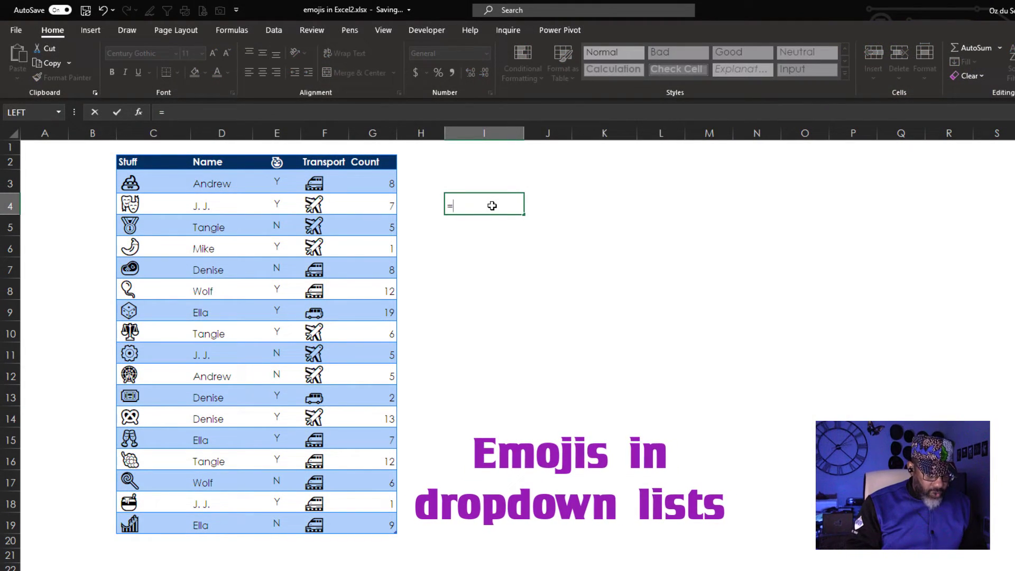
type("uniqu")
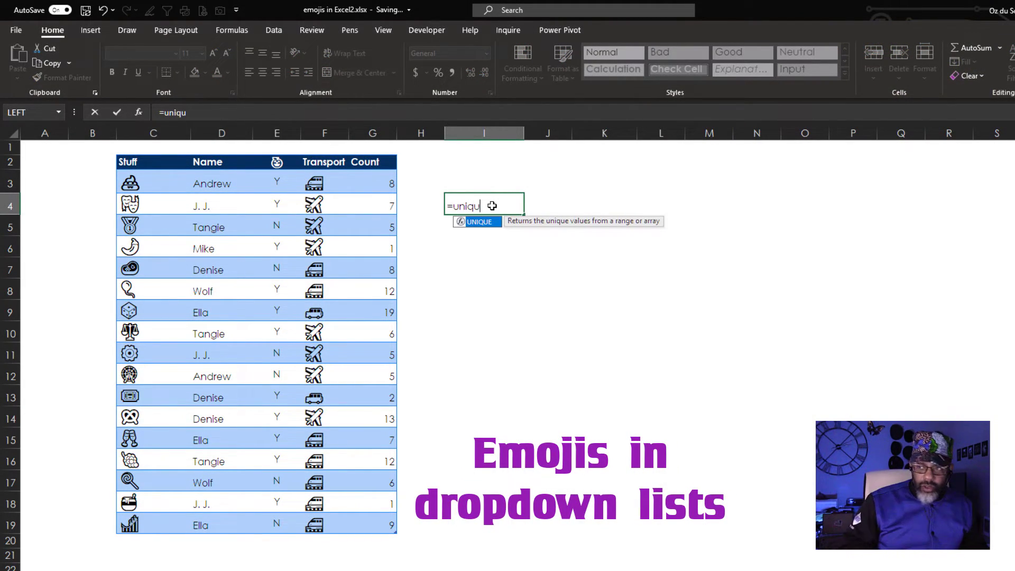
double_click(475, 221)
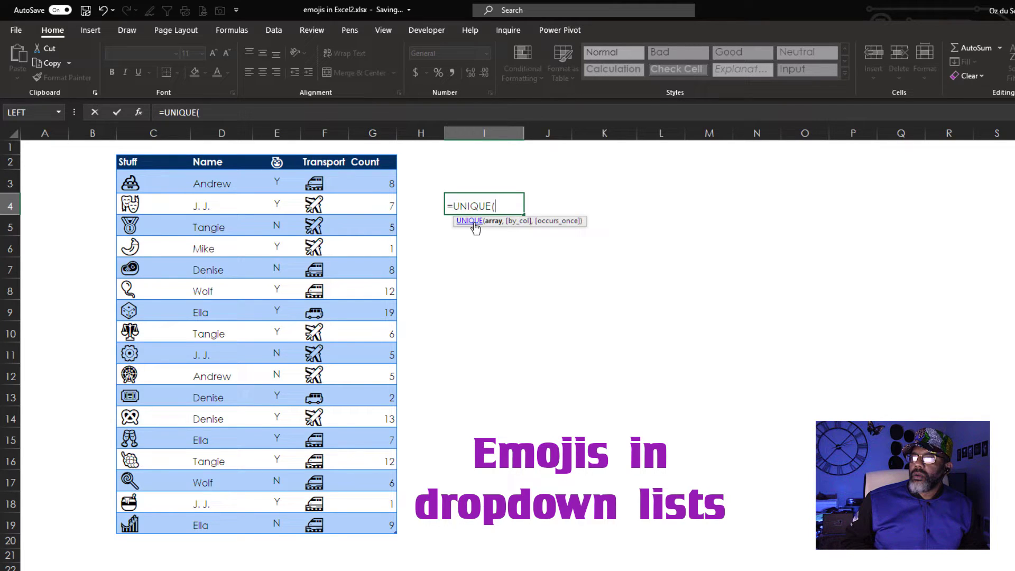
left_click_drag(315, 184, 321, 524)
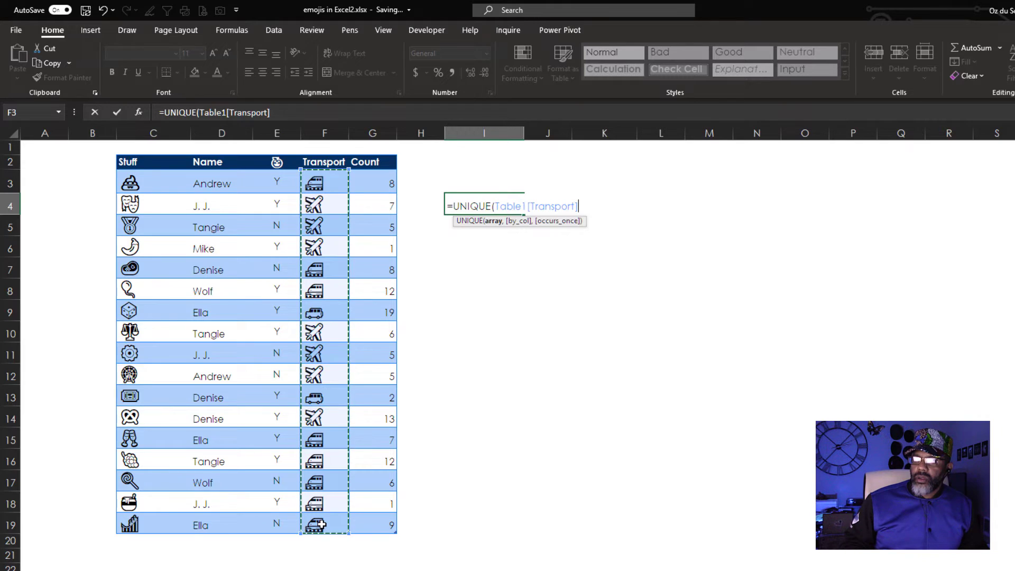
key("Return")
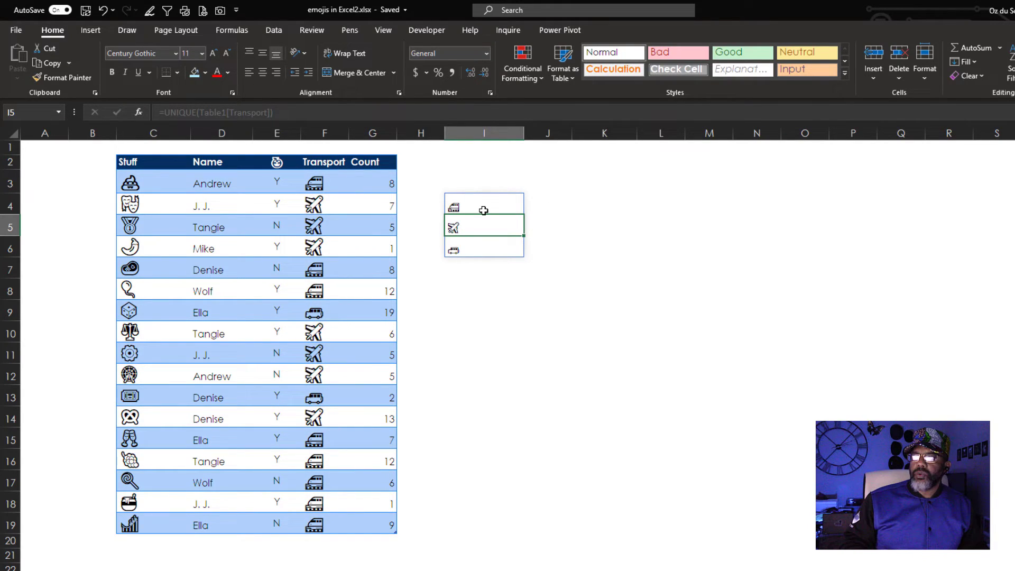
left_click(479, 207)
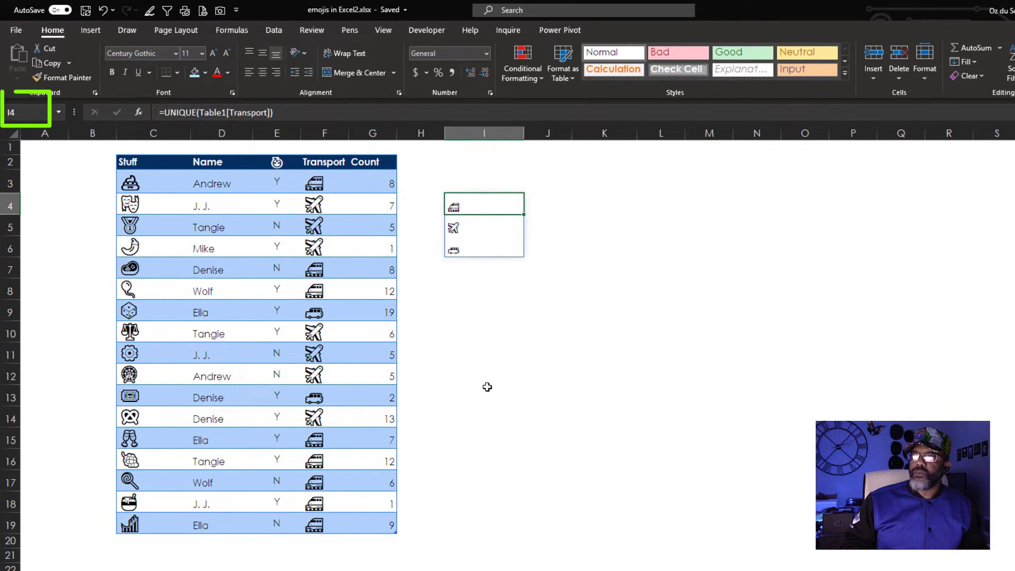
Give K3 a List data validation with source =I4# and choose the plane icon from it.
left_click(594, 178)
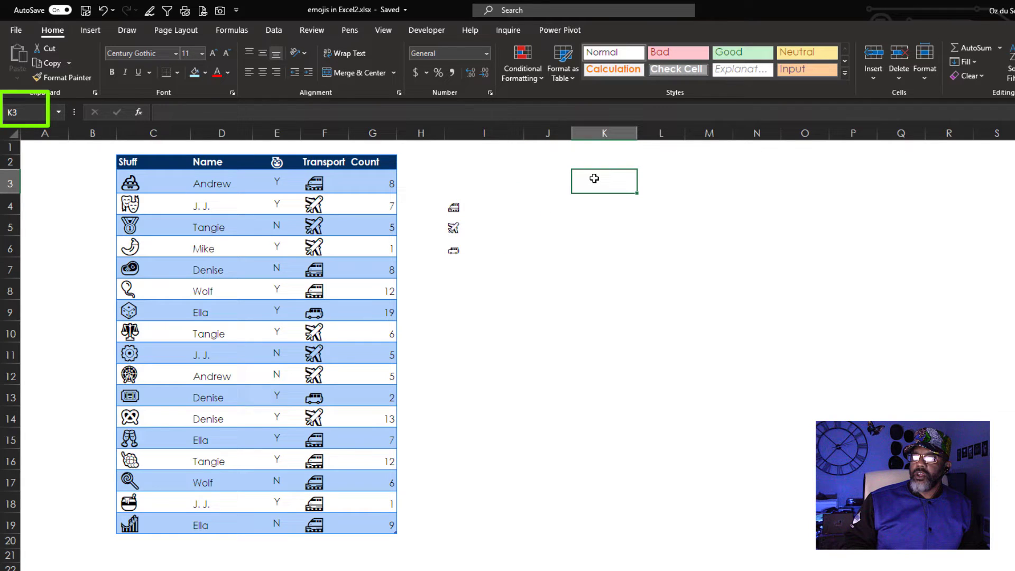
left_click(270, 30)
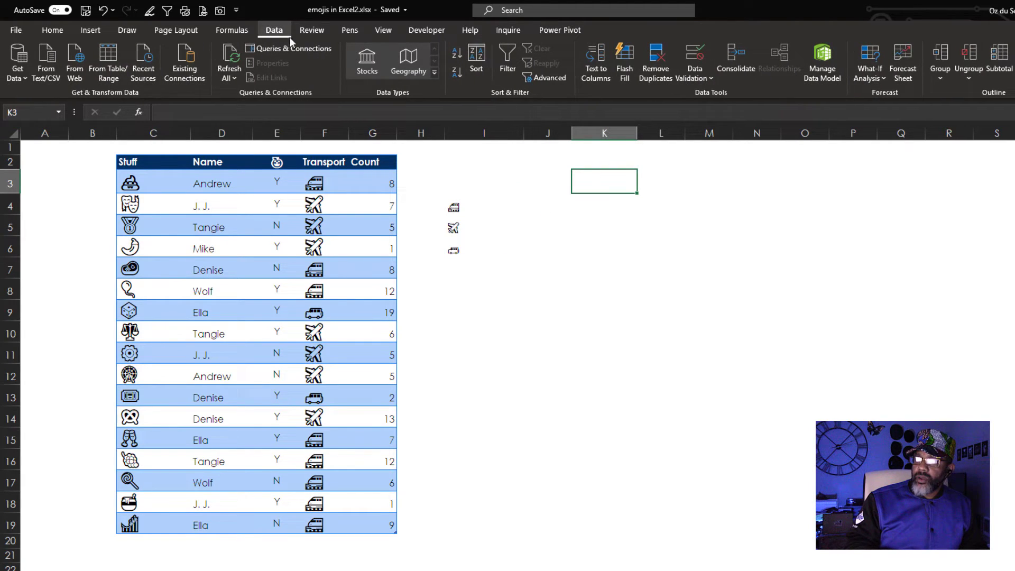
left_click(687, 85)
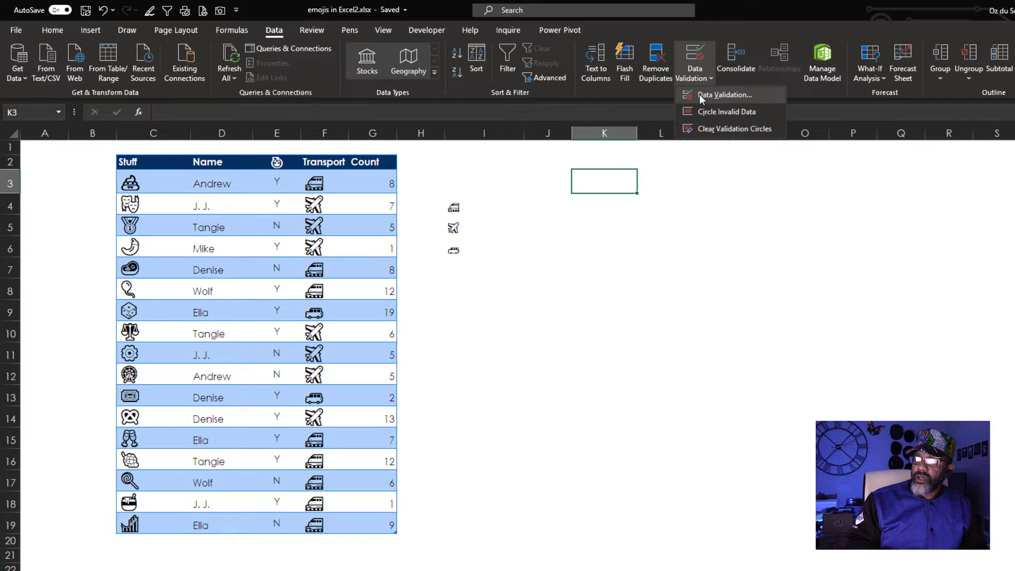
left_click(703, 96)
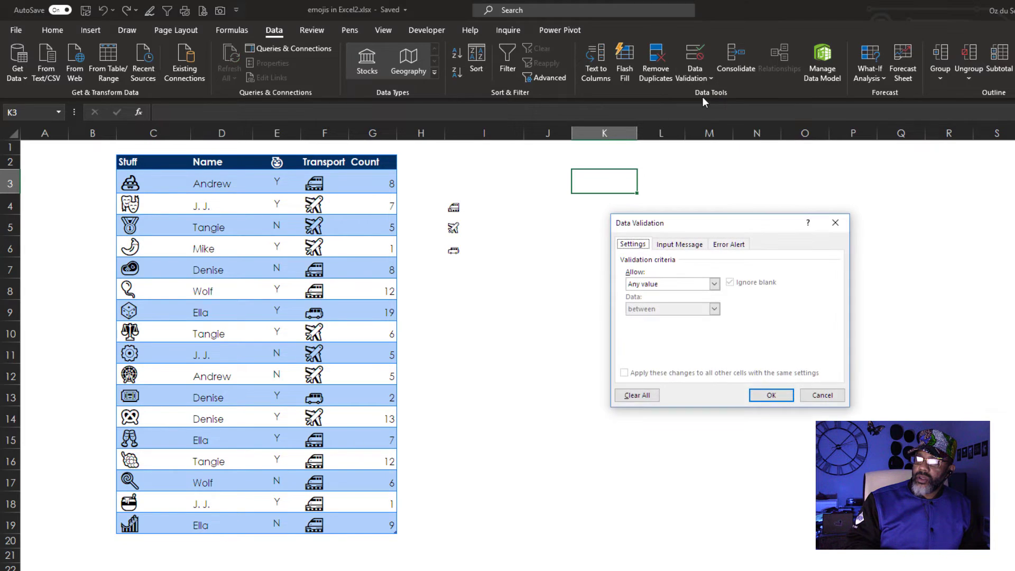
left_click(714, 285)
left_click(697, 324)
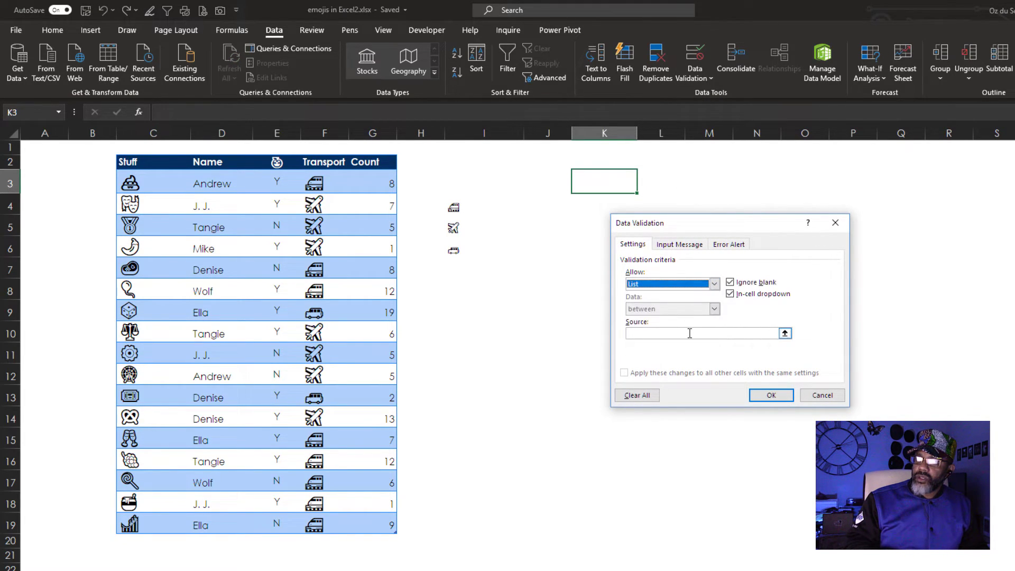
left_click(689, 333)
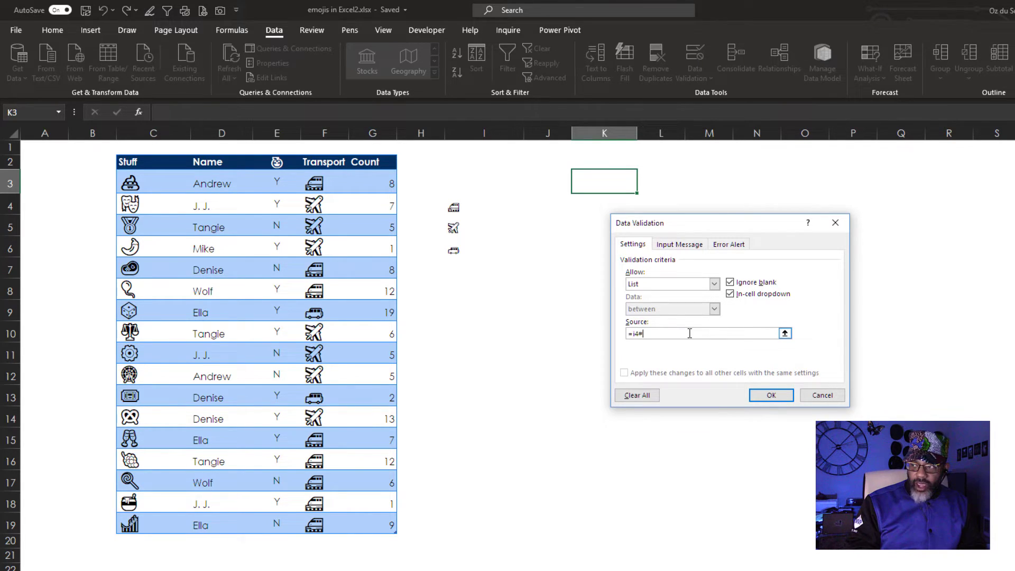
left_click(758, 402)
left_click(641, 188)
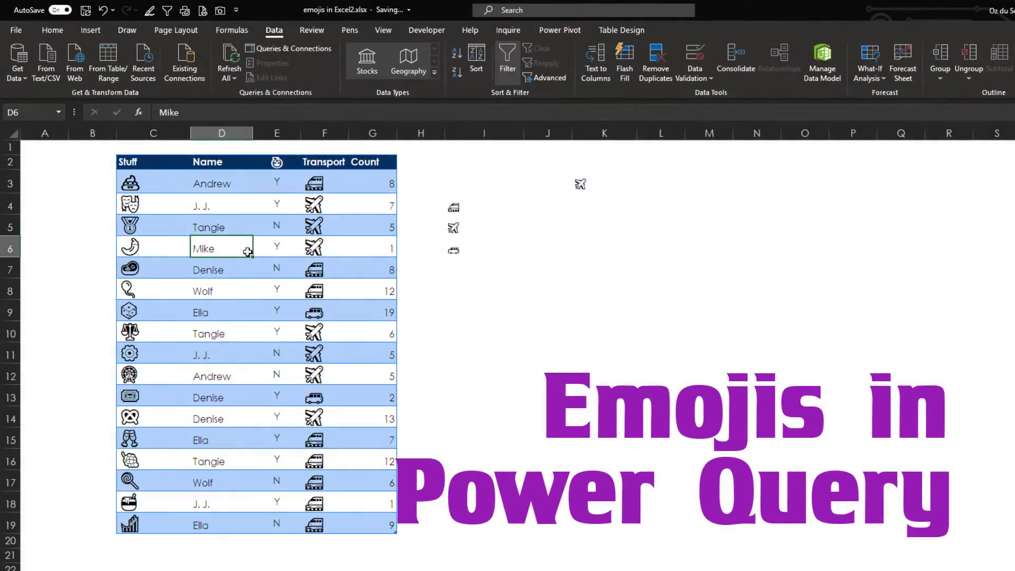
Send the emoji table to Power Query Editor with Data > From Table/Range.
left_click(111, 62)
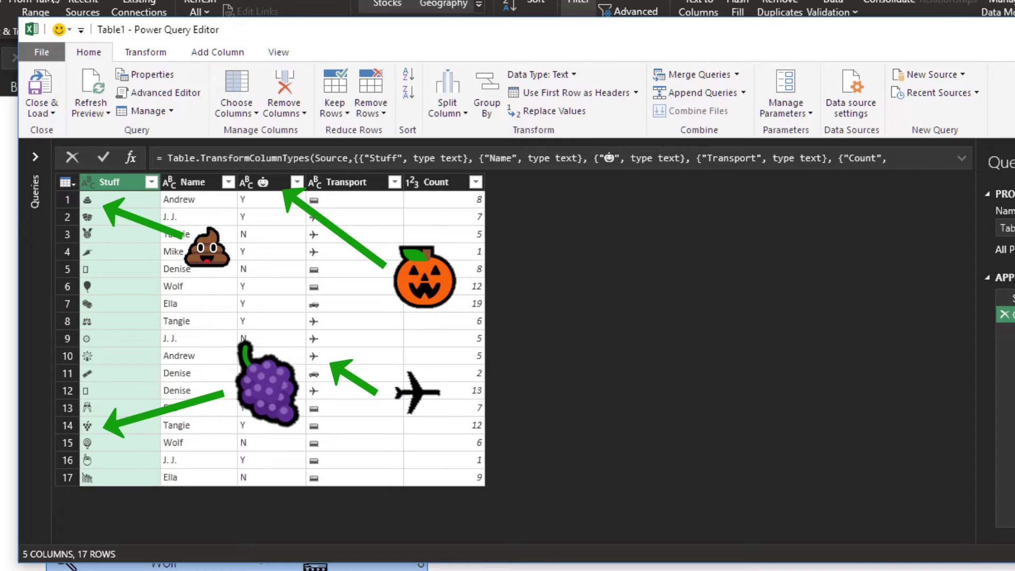
Open the Table1 query's M code in Advanced Editor and drag the editor window right.
left_click(278, 53)
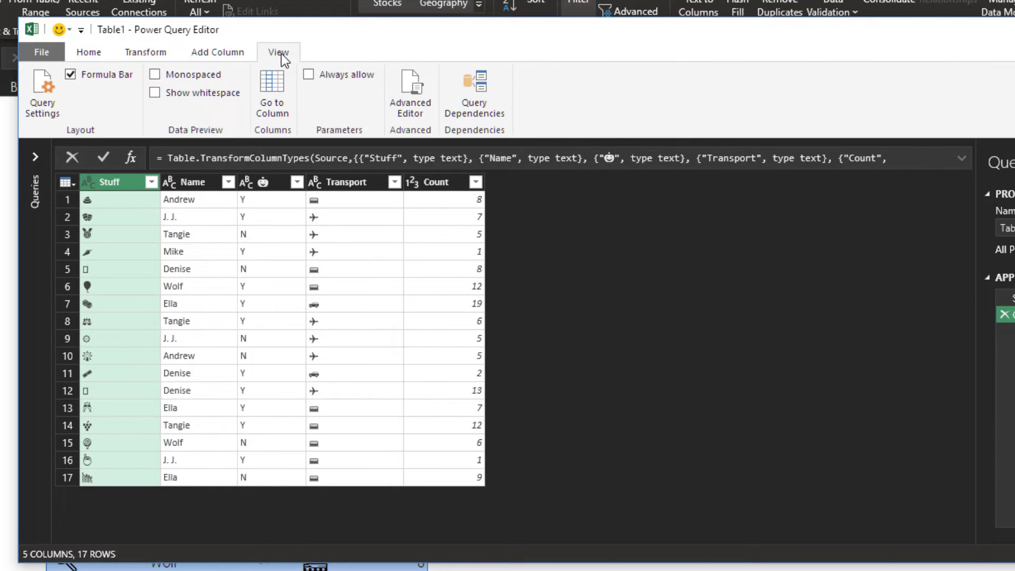
left_click(410, 94)
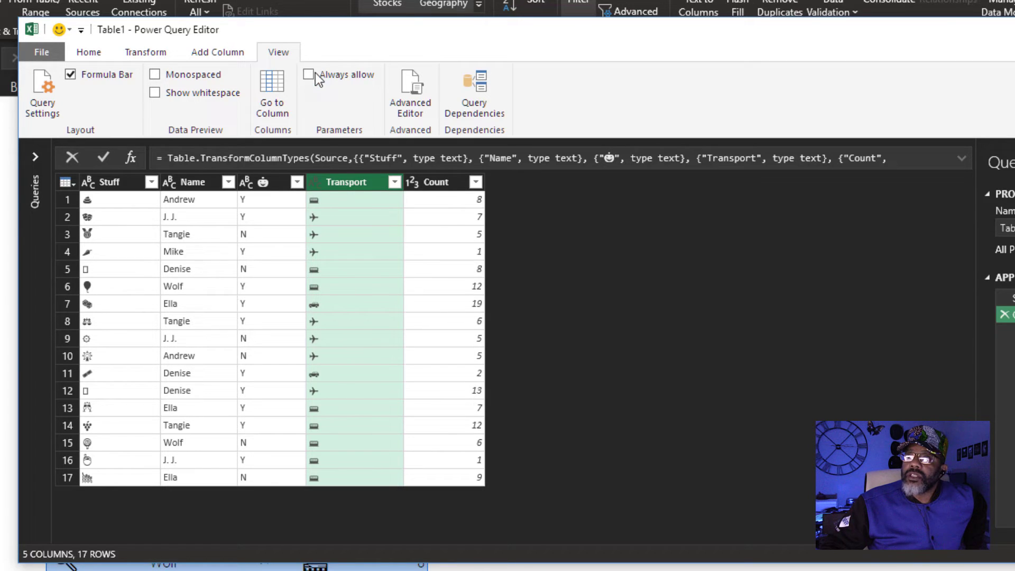
left_click_drag(325, 36, 615, 43)
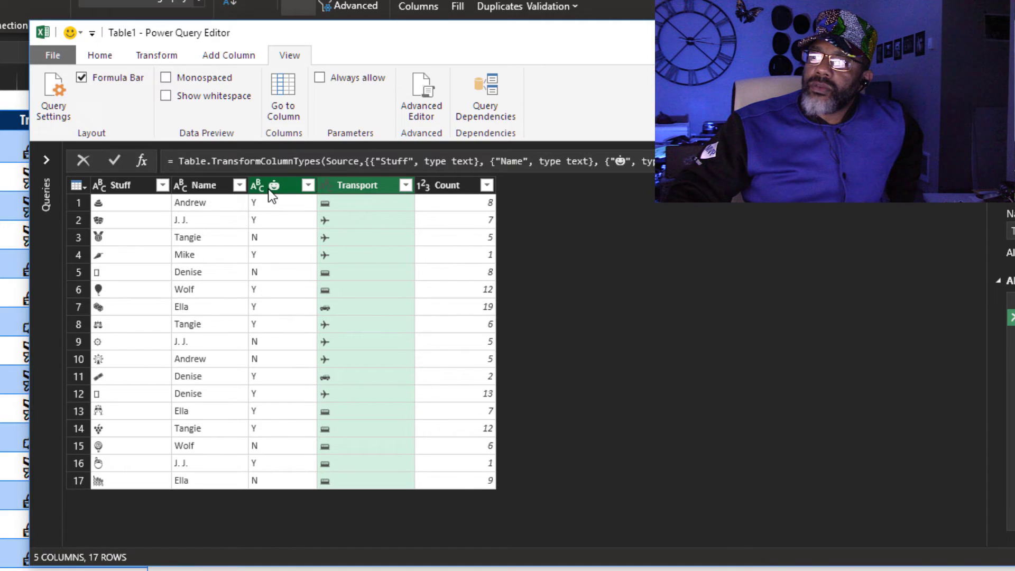
Unpivot all columns except emoji and Transport into Attribute/Value rows, then view the M code.
left_click(268, 190)
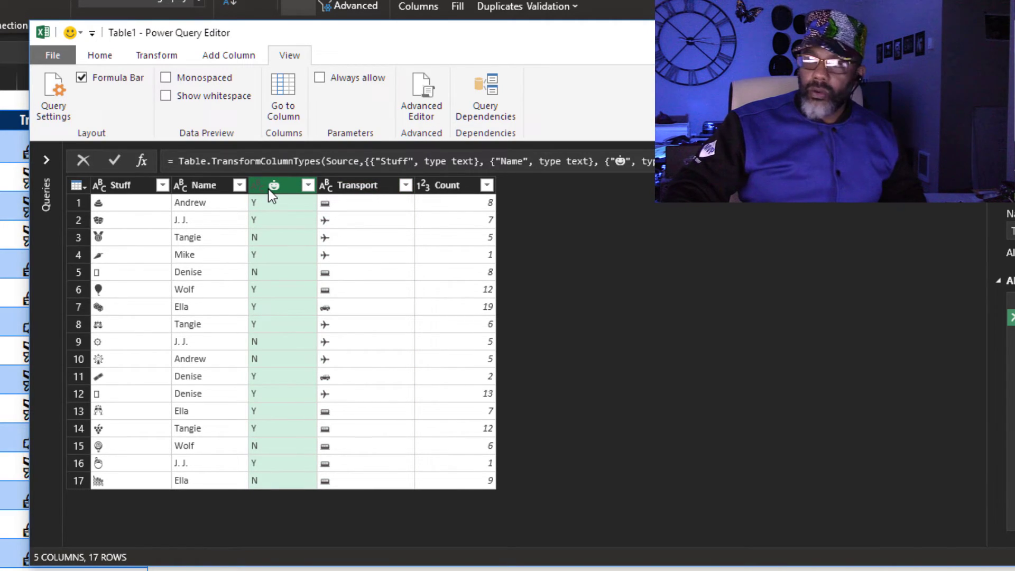
left_click(356, 185, "shift")
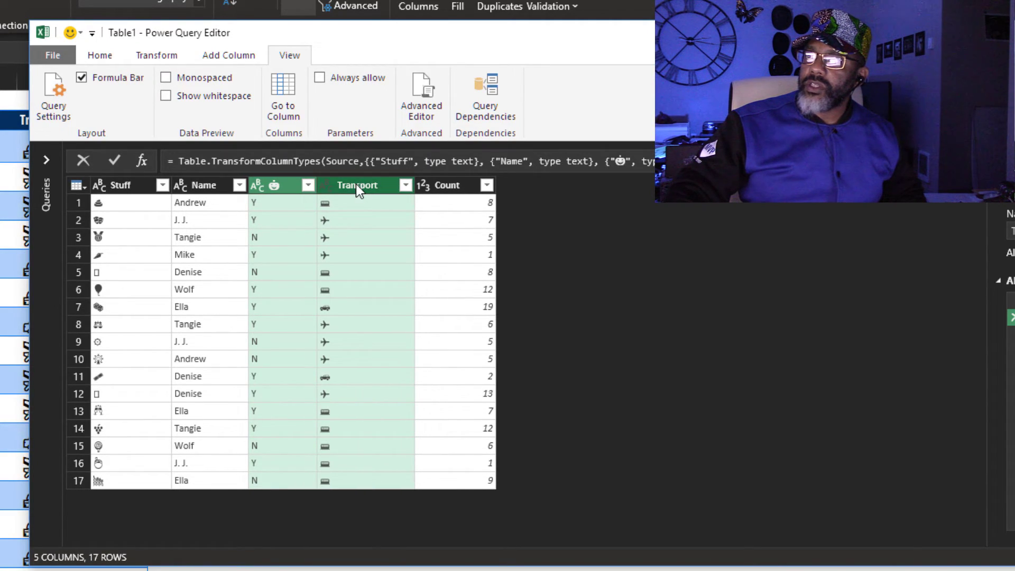
right_click(356, 184)
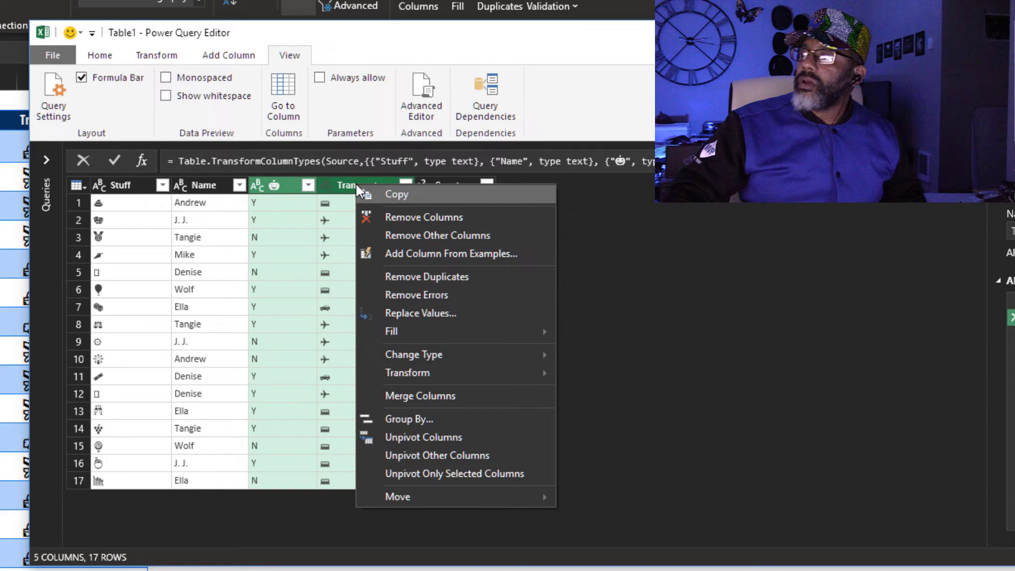
left_click(430, 455)
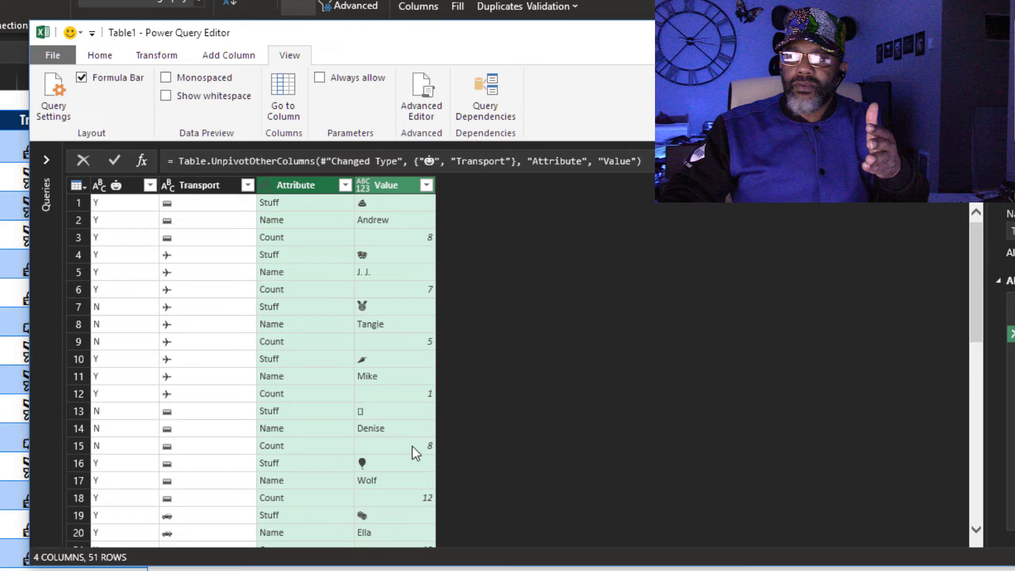
left_click(418, 90)
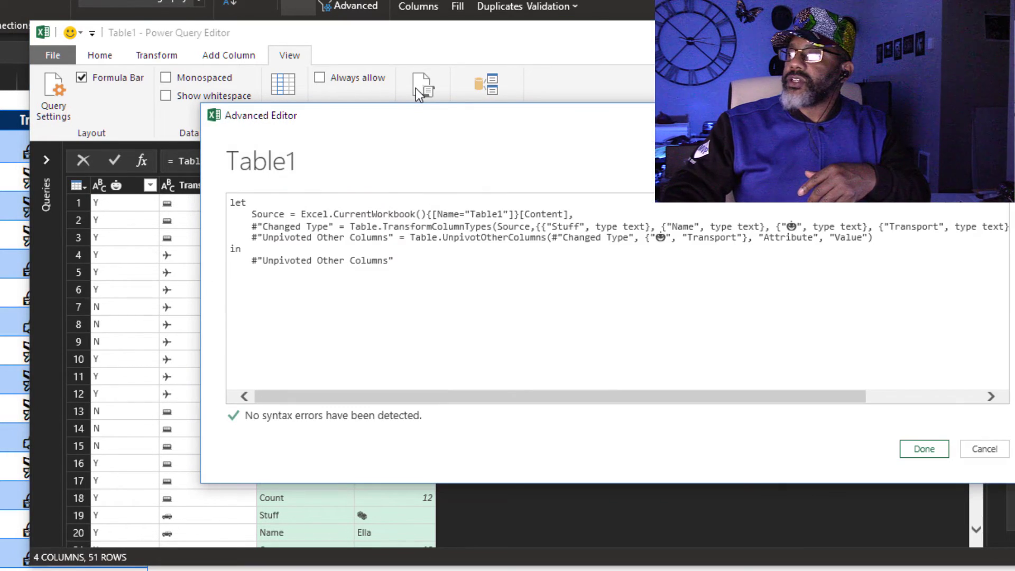